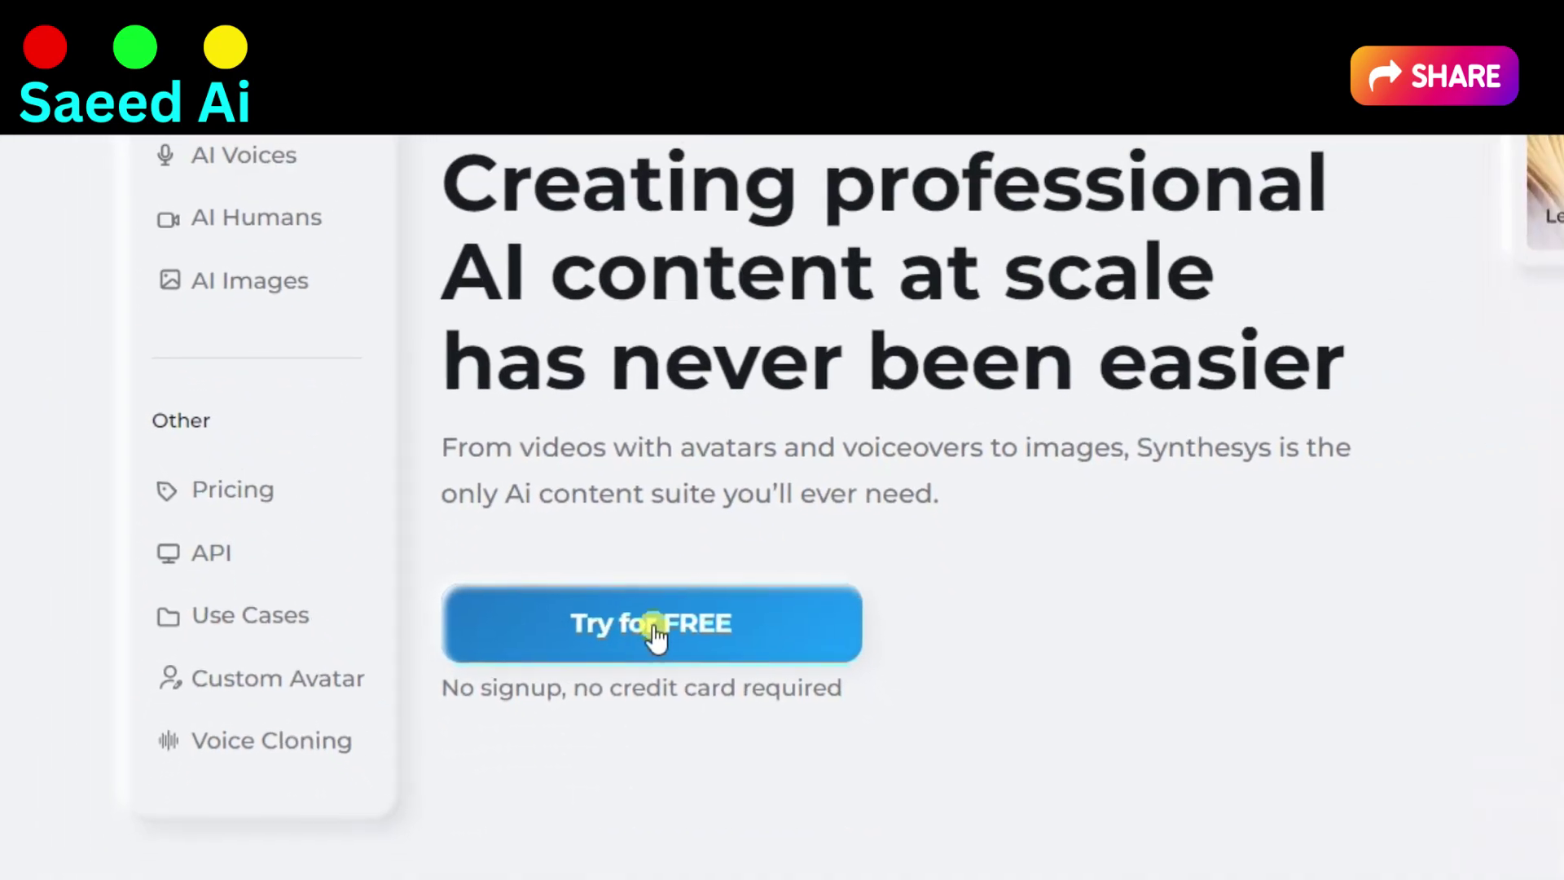
- Sign up for a free Synthesys account and open the AI Voices text-to-speech section
left_click(657, 631)
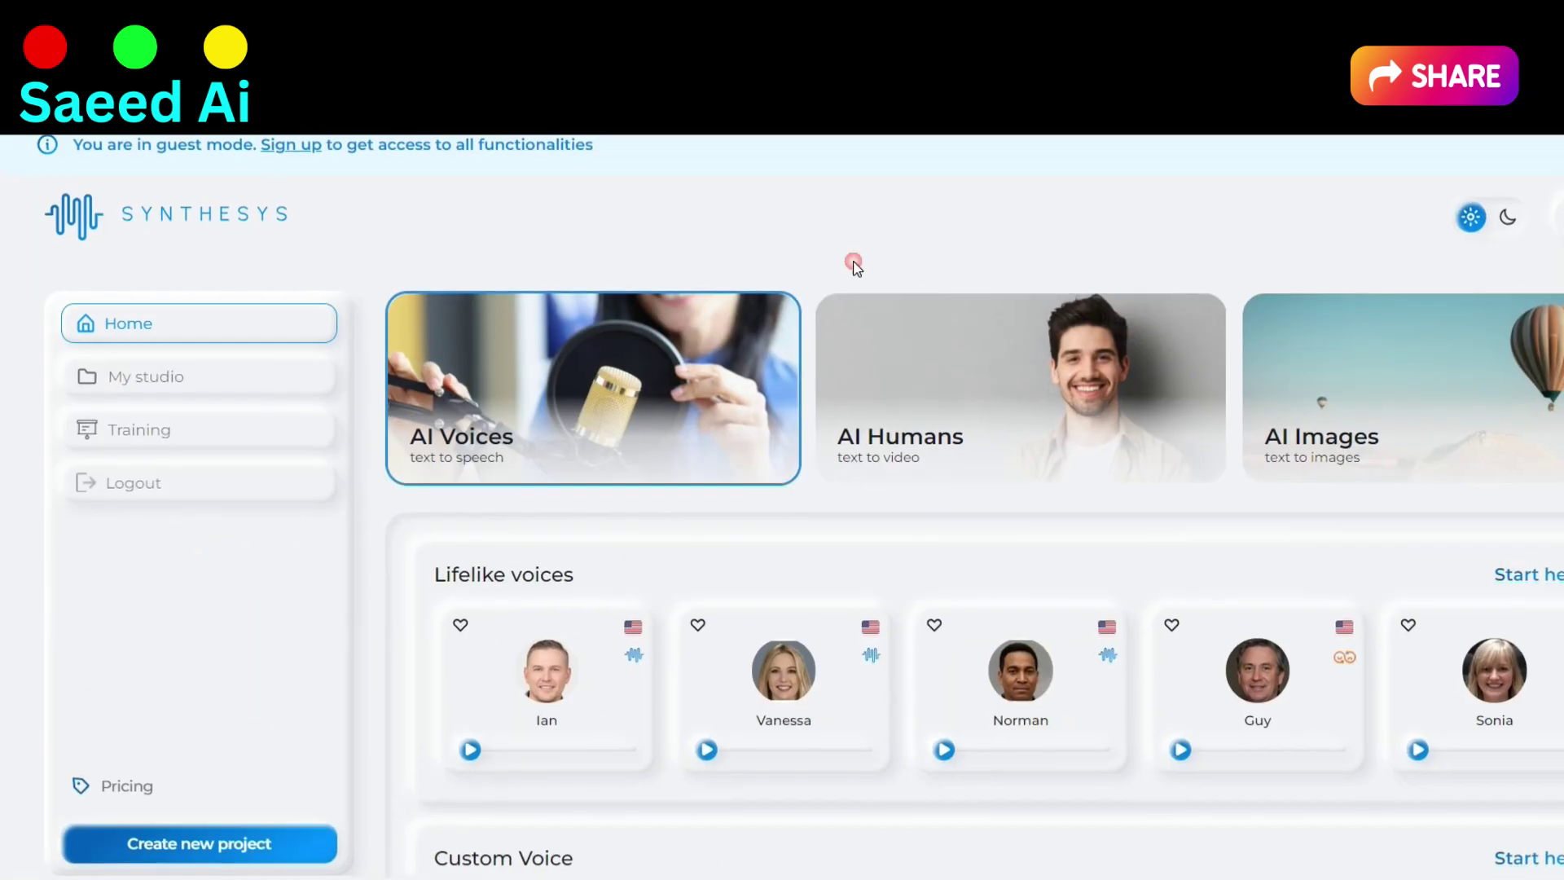
left_click(290, 145)
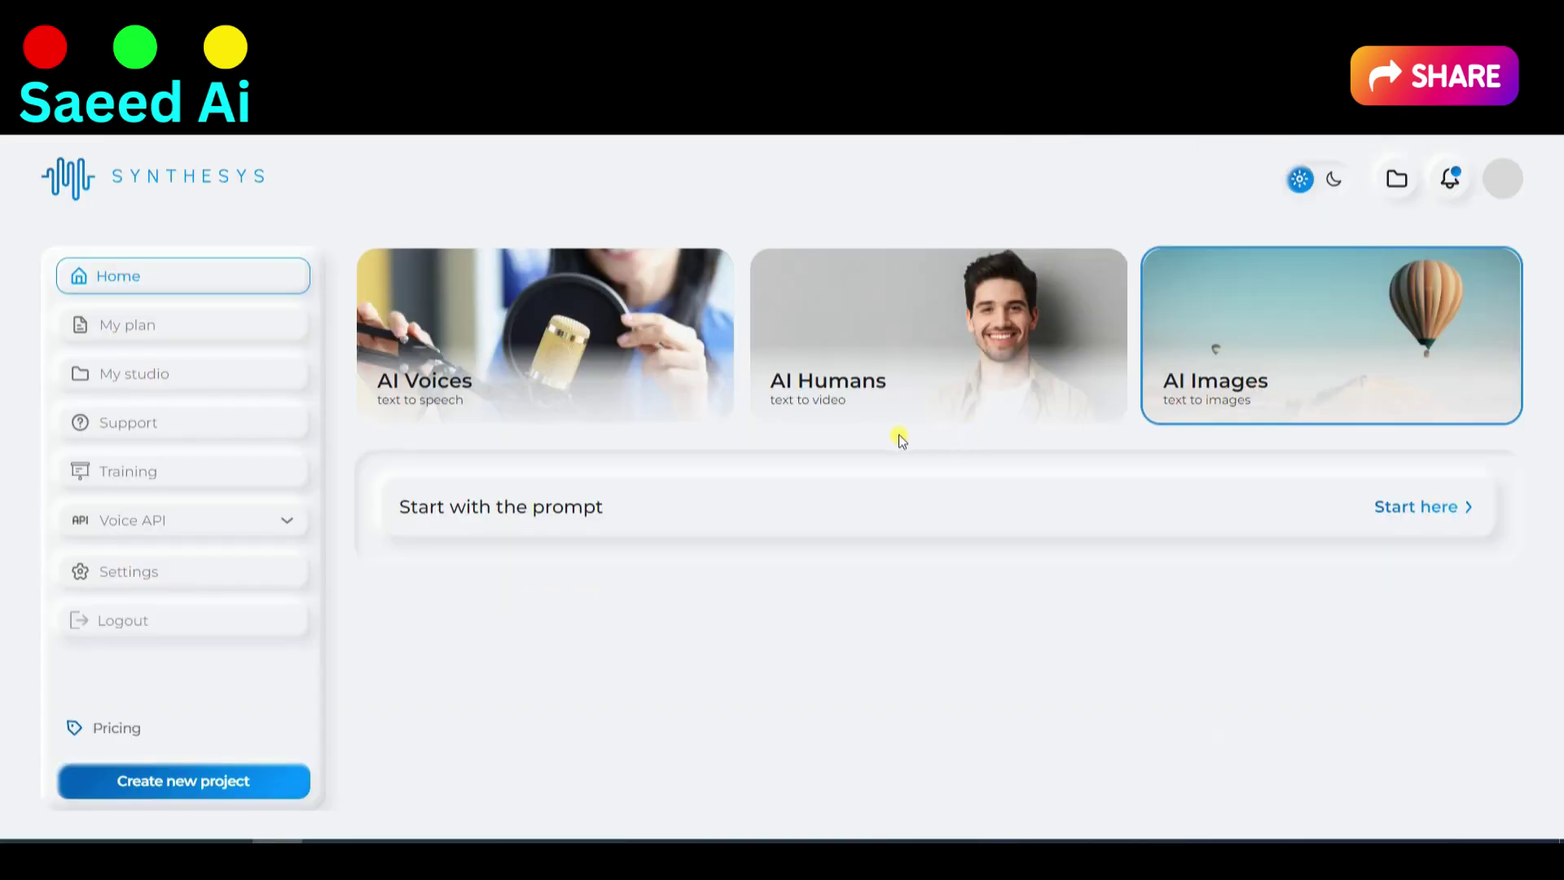
left_click(588, 325)
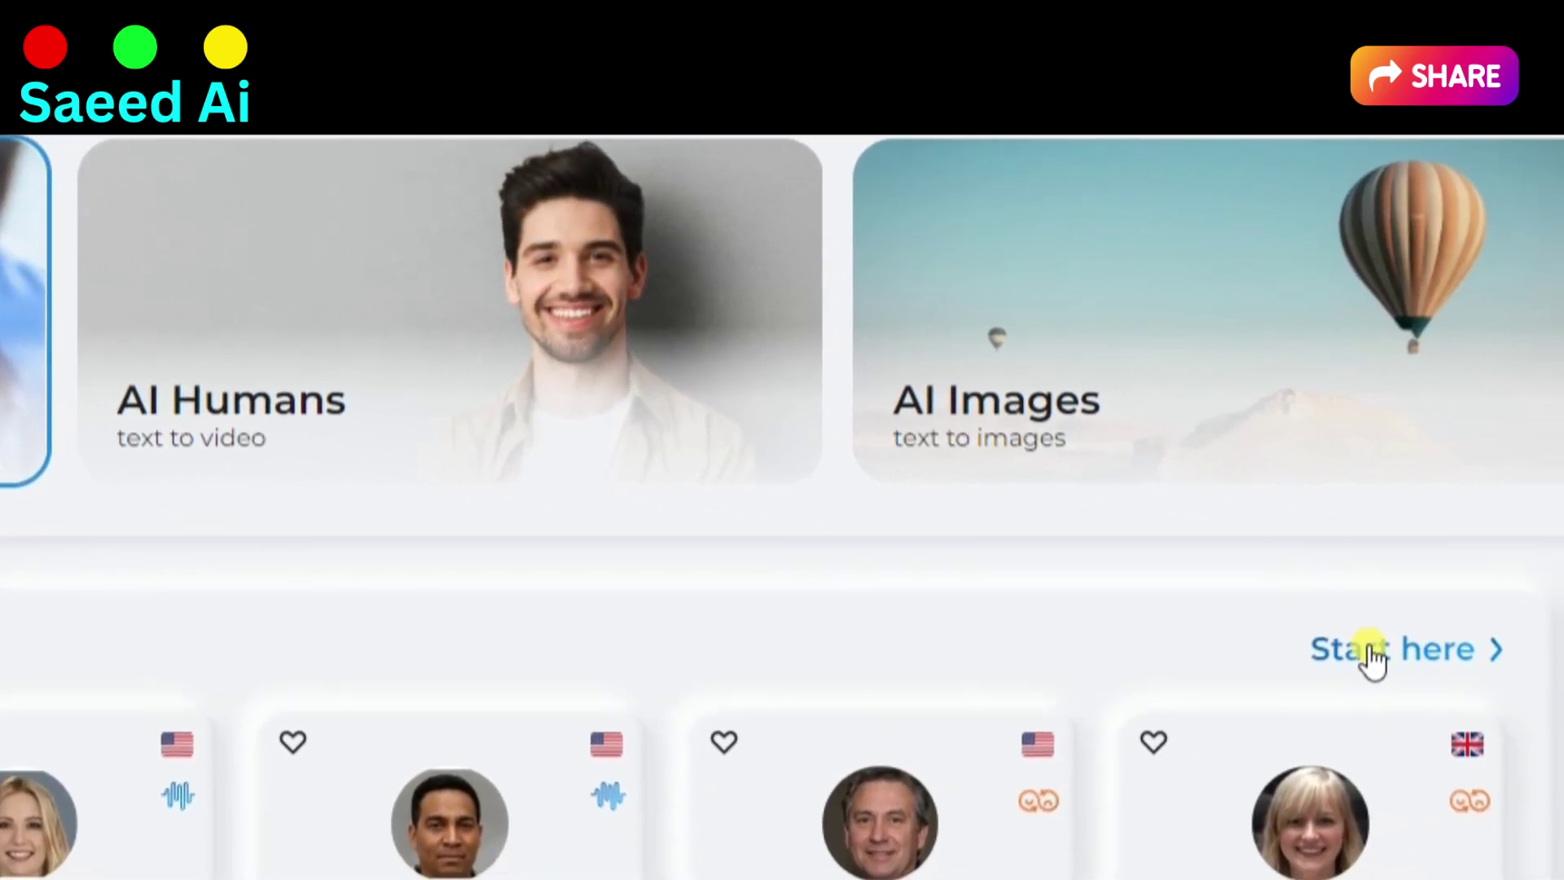
- Start a new voiceover and filter the voice actors to Ultra Lifelike English (India) voices
left_click(1371, 652)
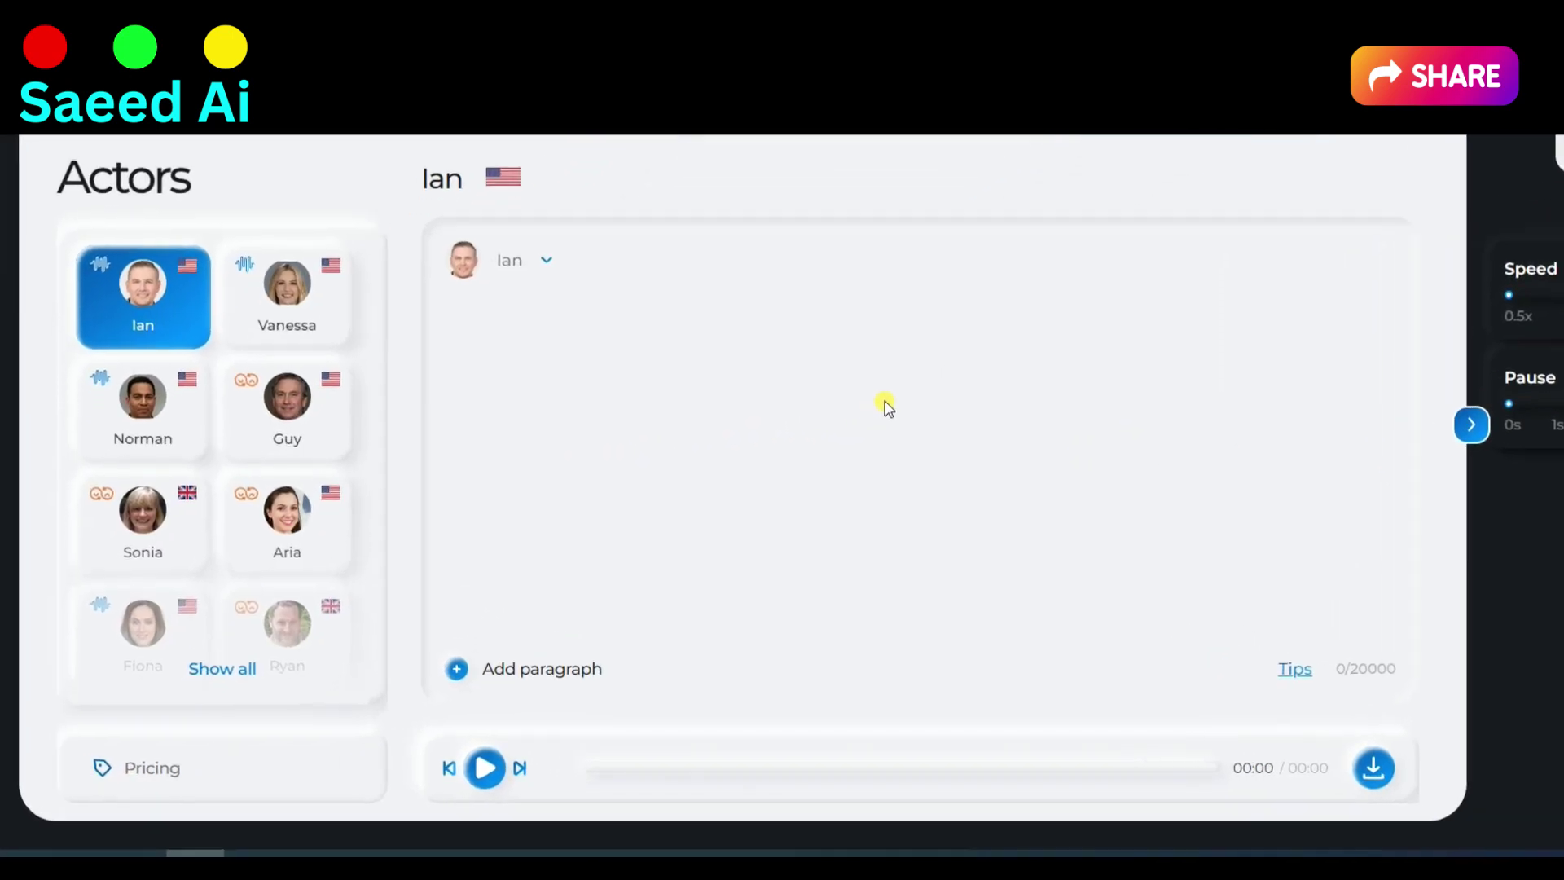
left_click(221, 668)
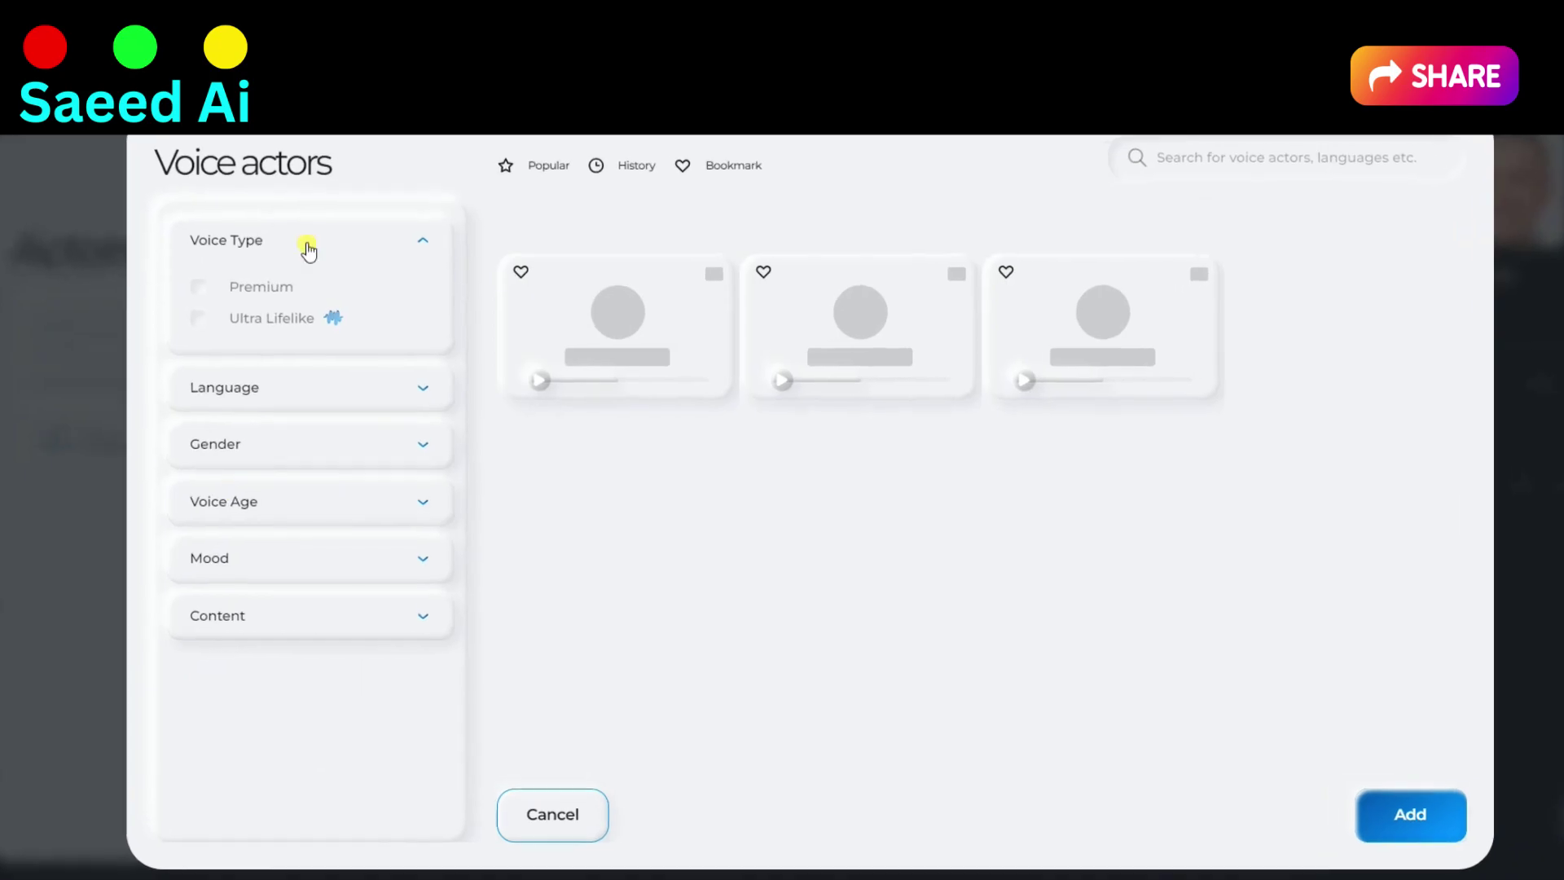
left_click(167, 285)
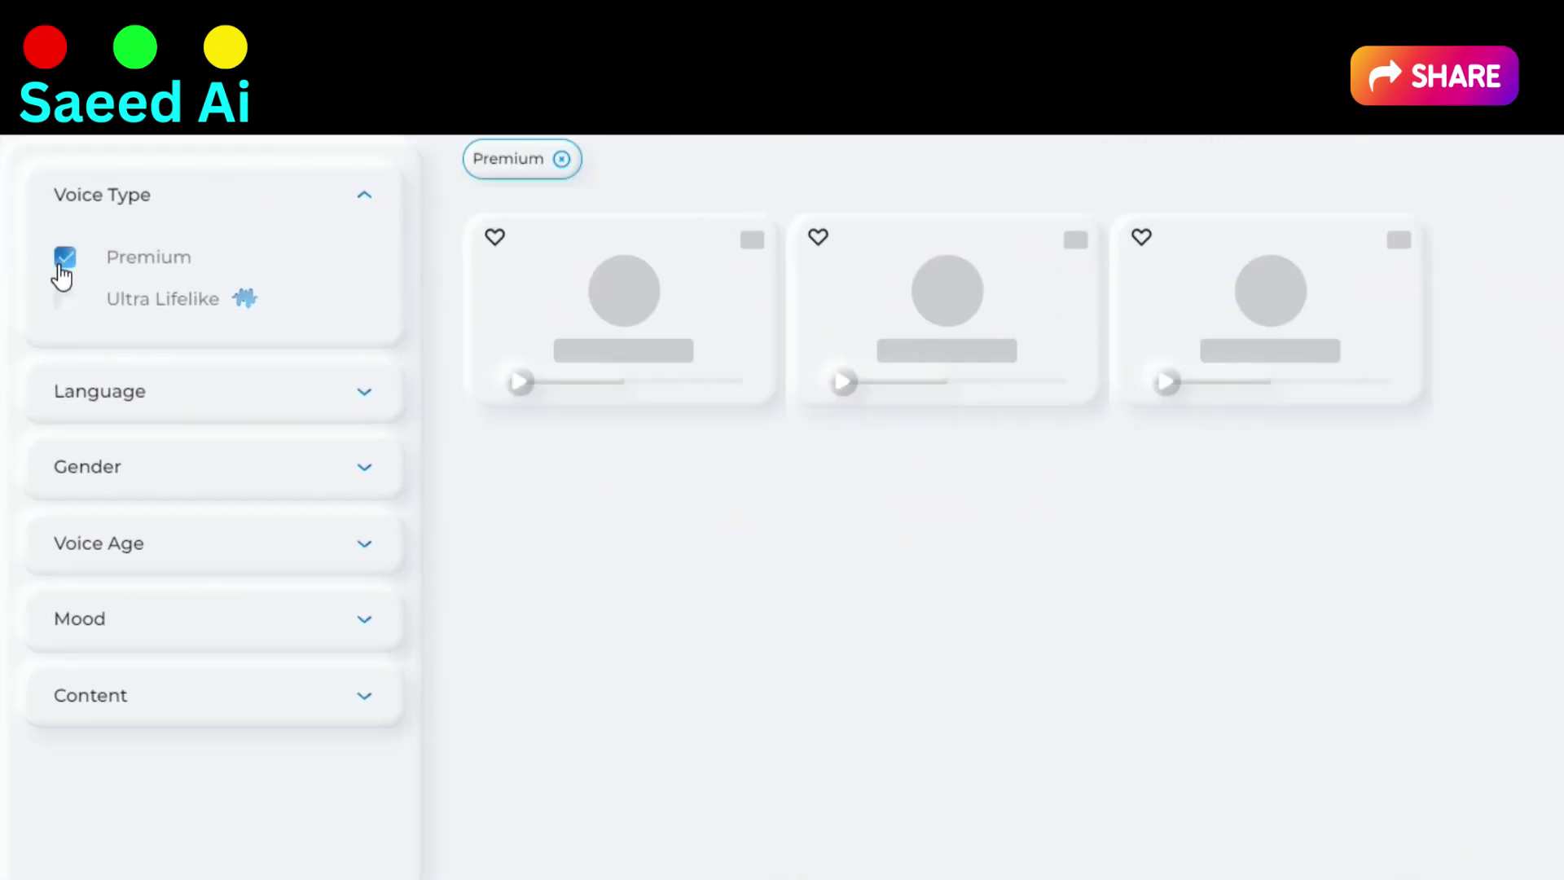
left_click(64, 257)
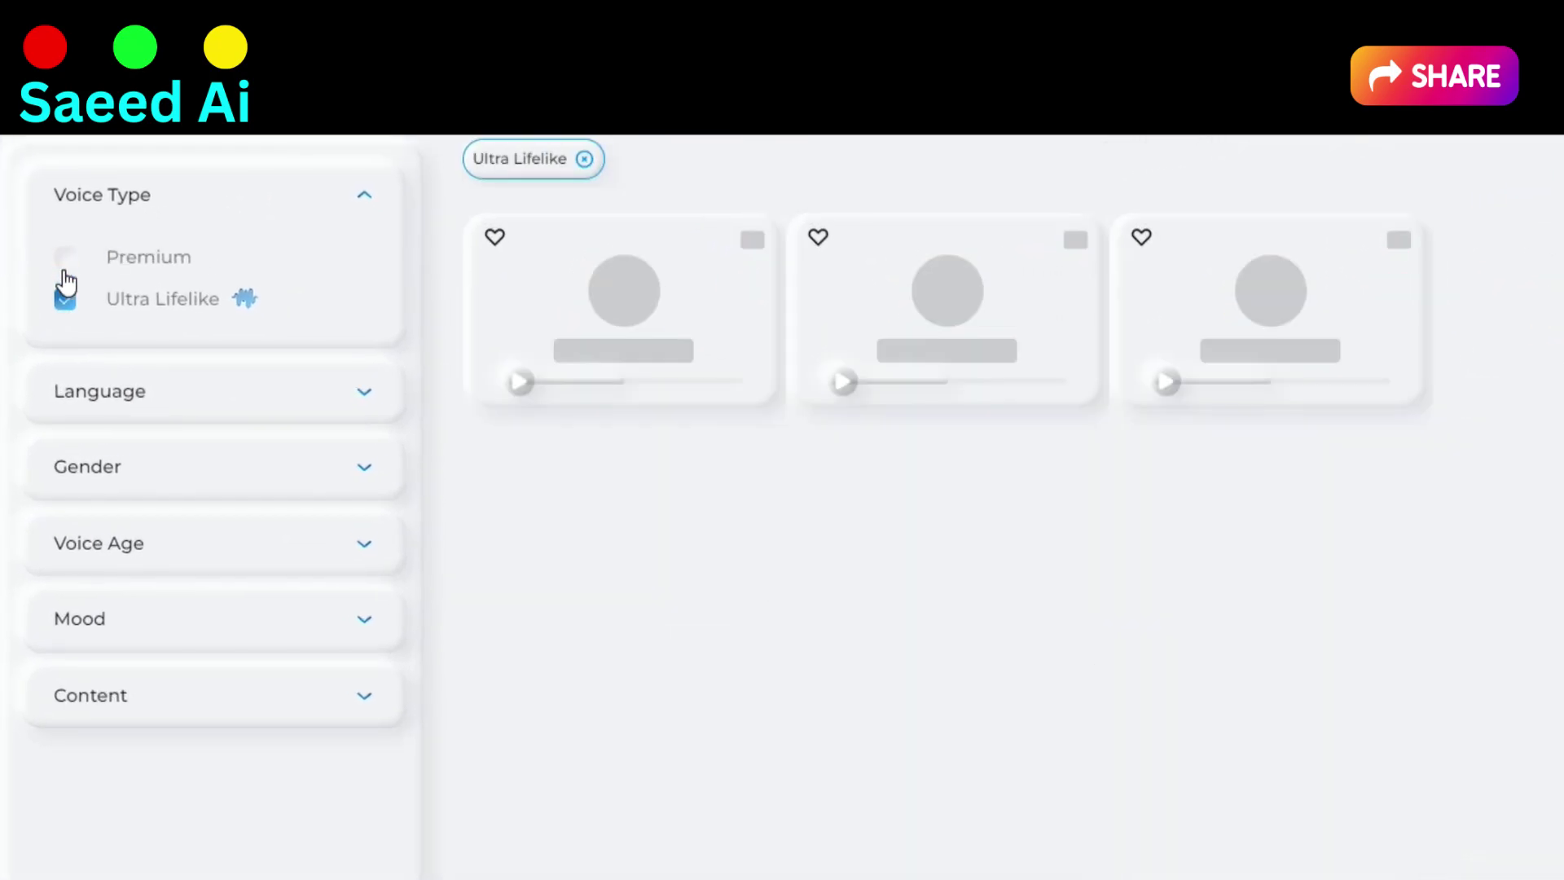
left_click(192, 399)
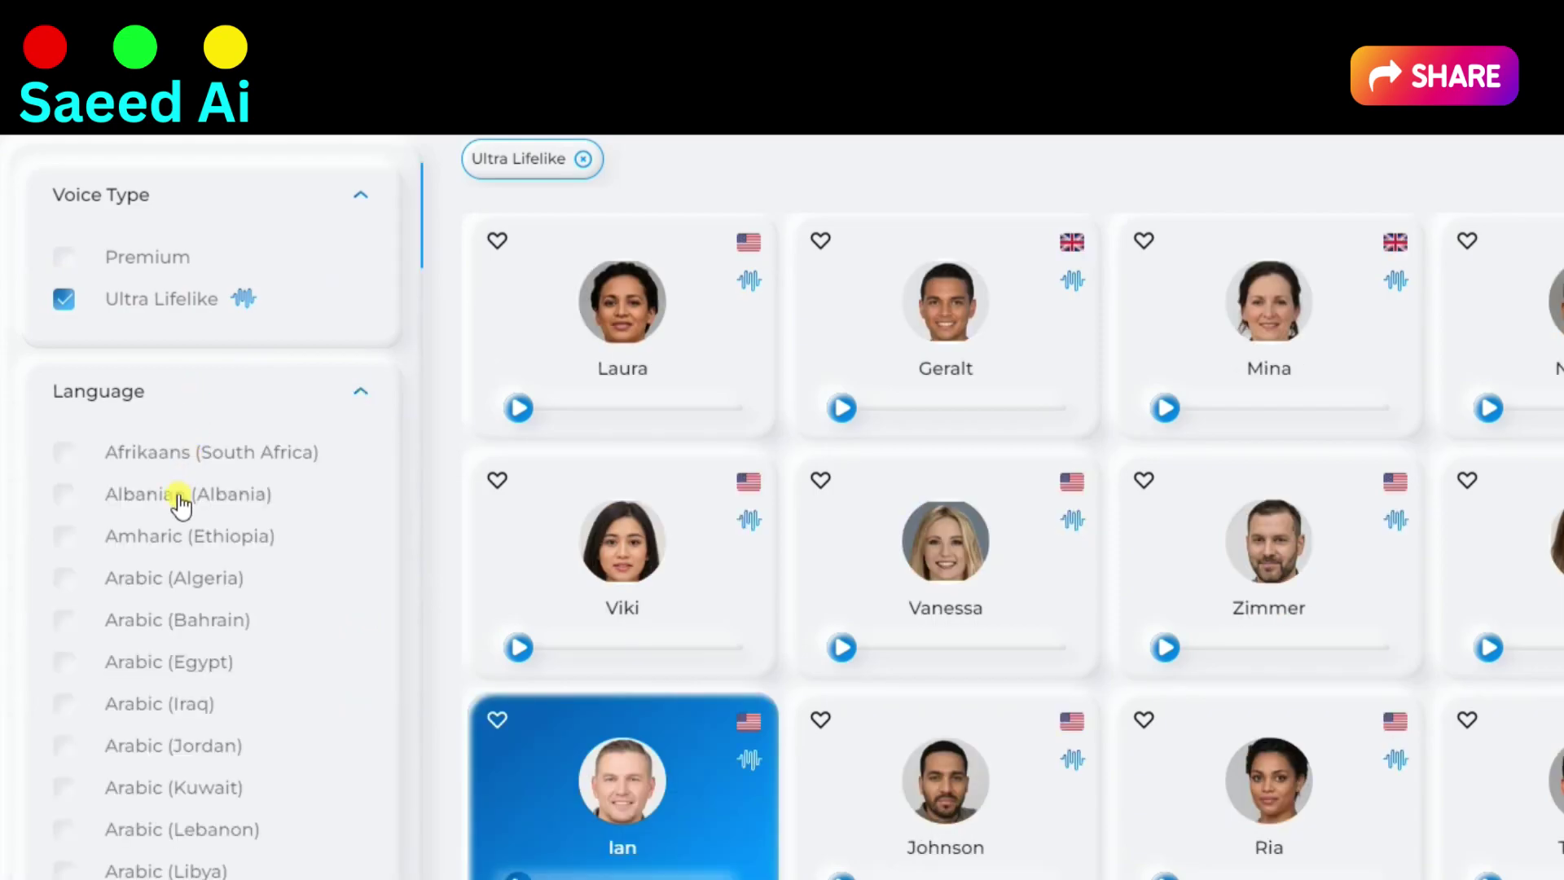
scroll(176, 505, "down", 12)
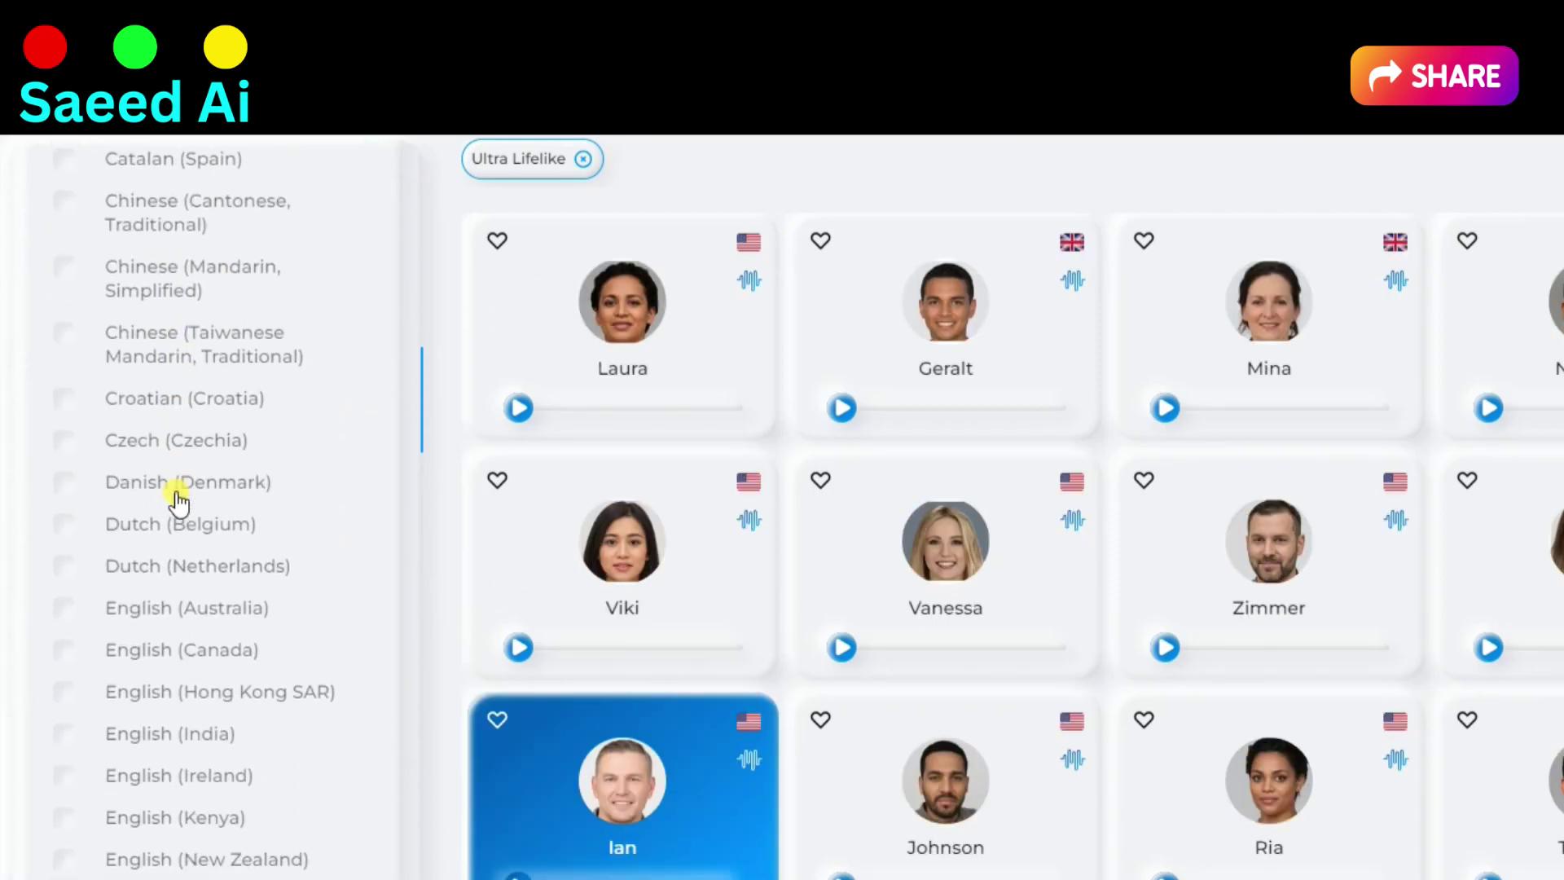
left_click(74, 746)
- Narrow voices to male, middle-aged, Warm, Educational/Tutorials, then return to the editor
left_click(214, 471)
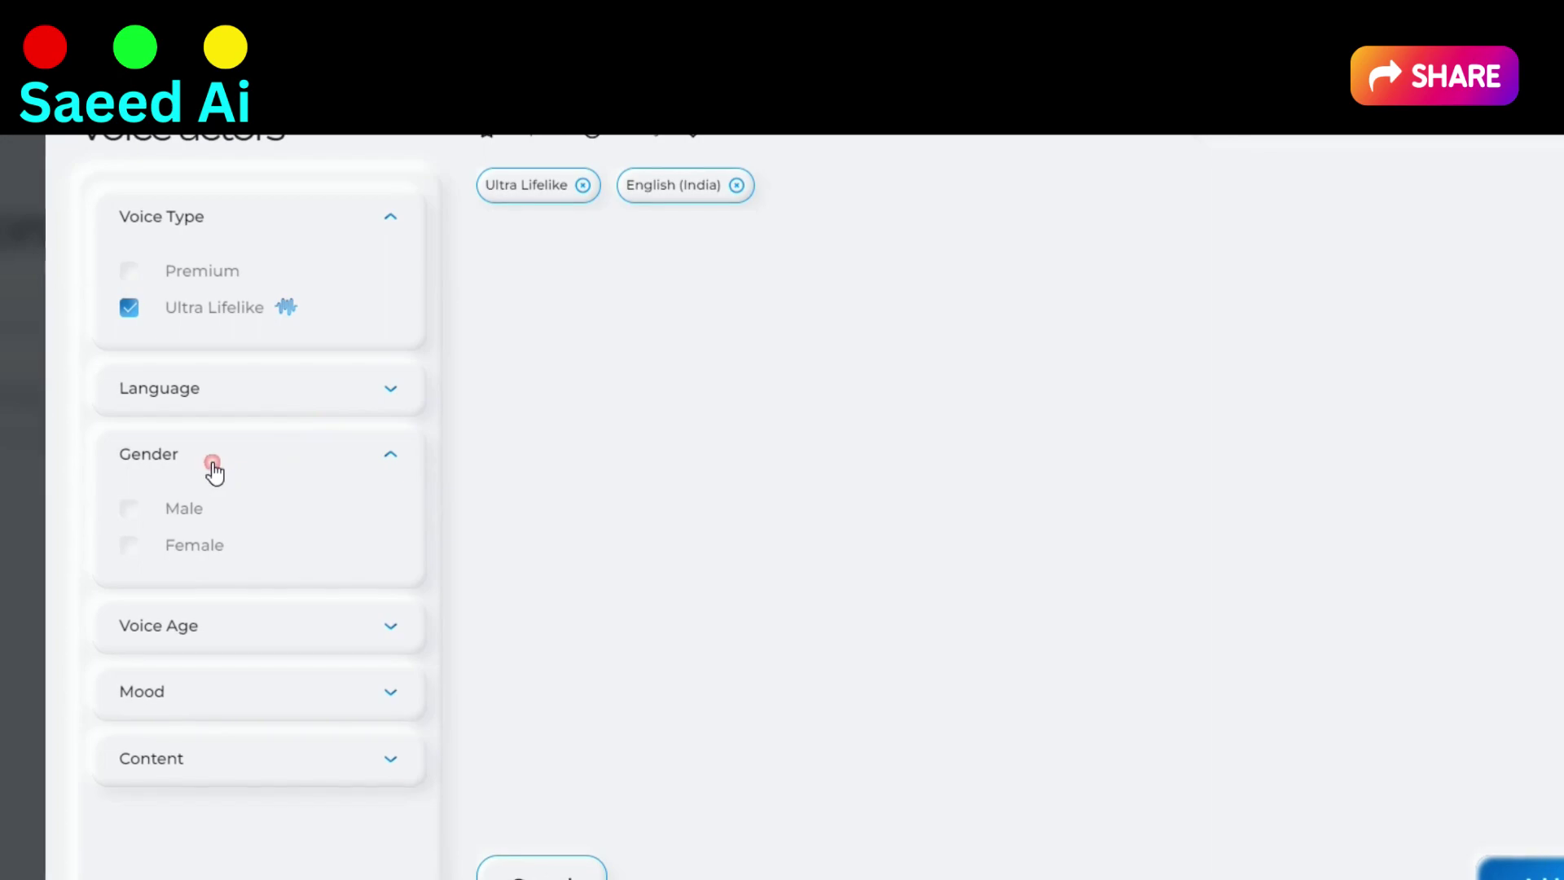
left_click(393, 456)
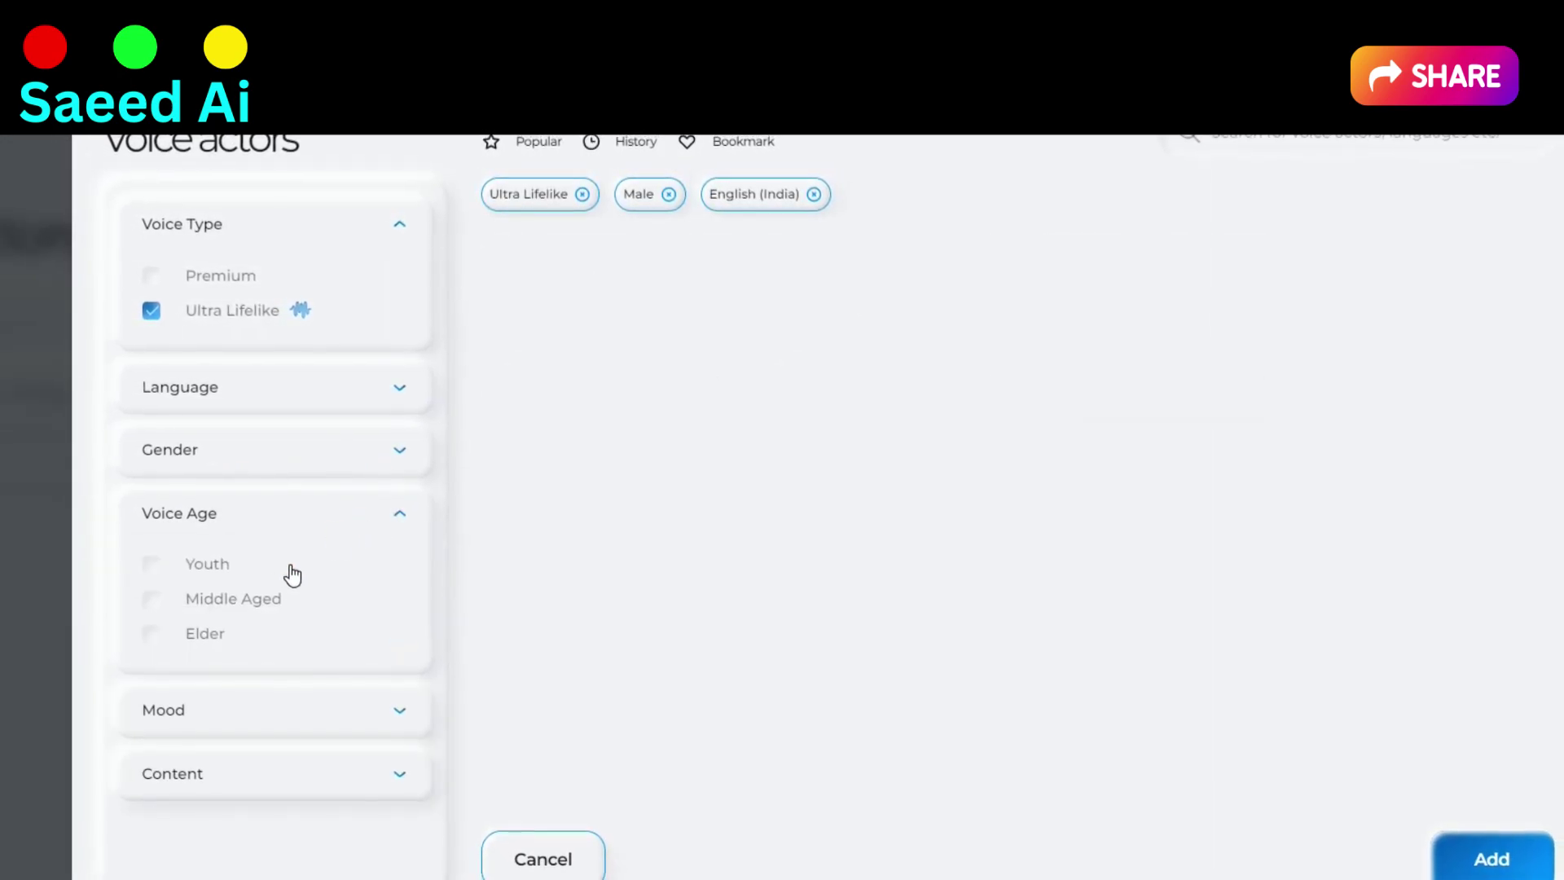
left_click(402, 511)
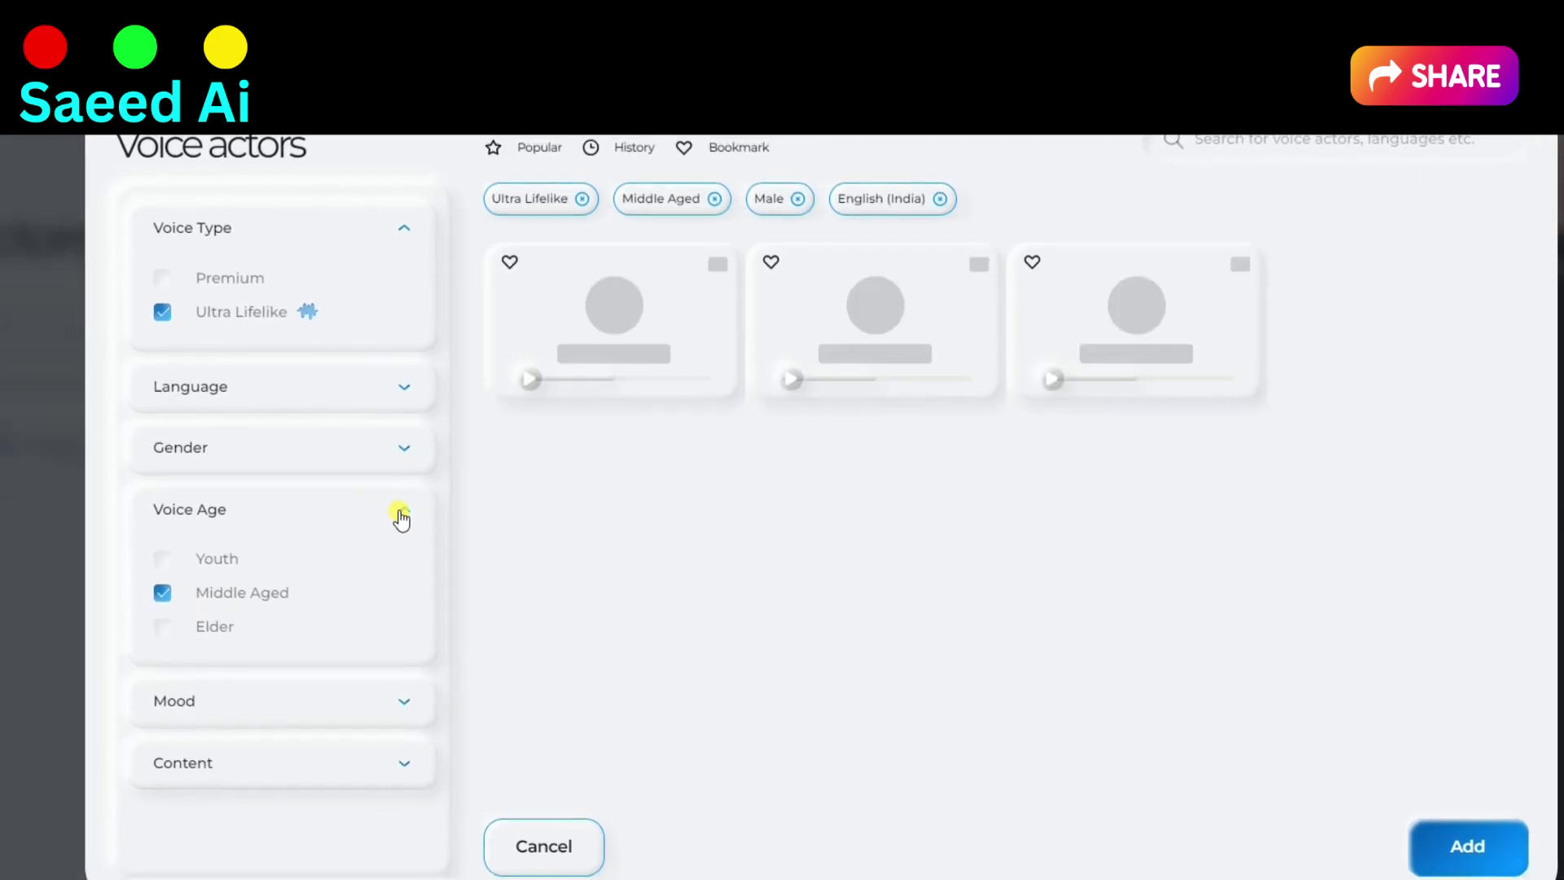
left_click(324, 581)
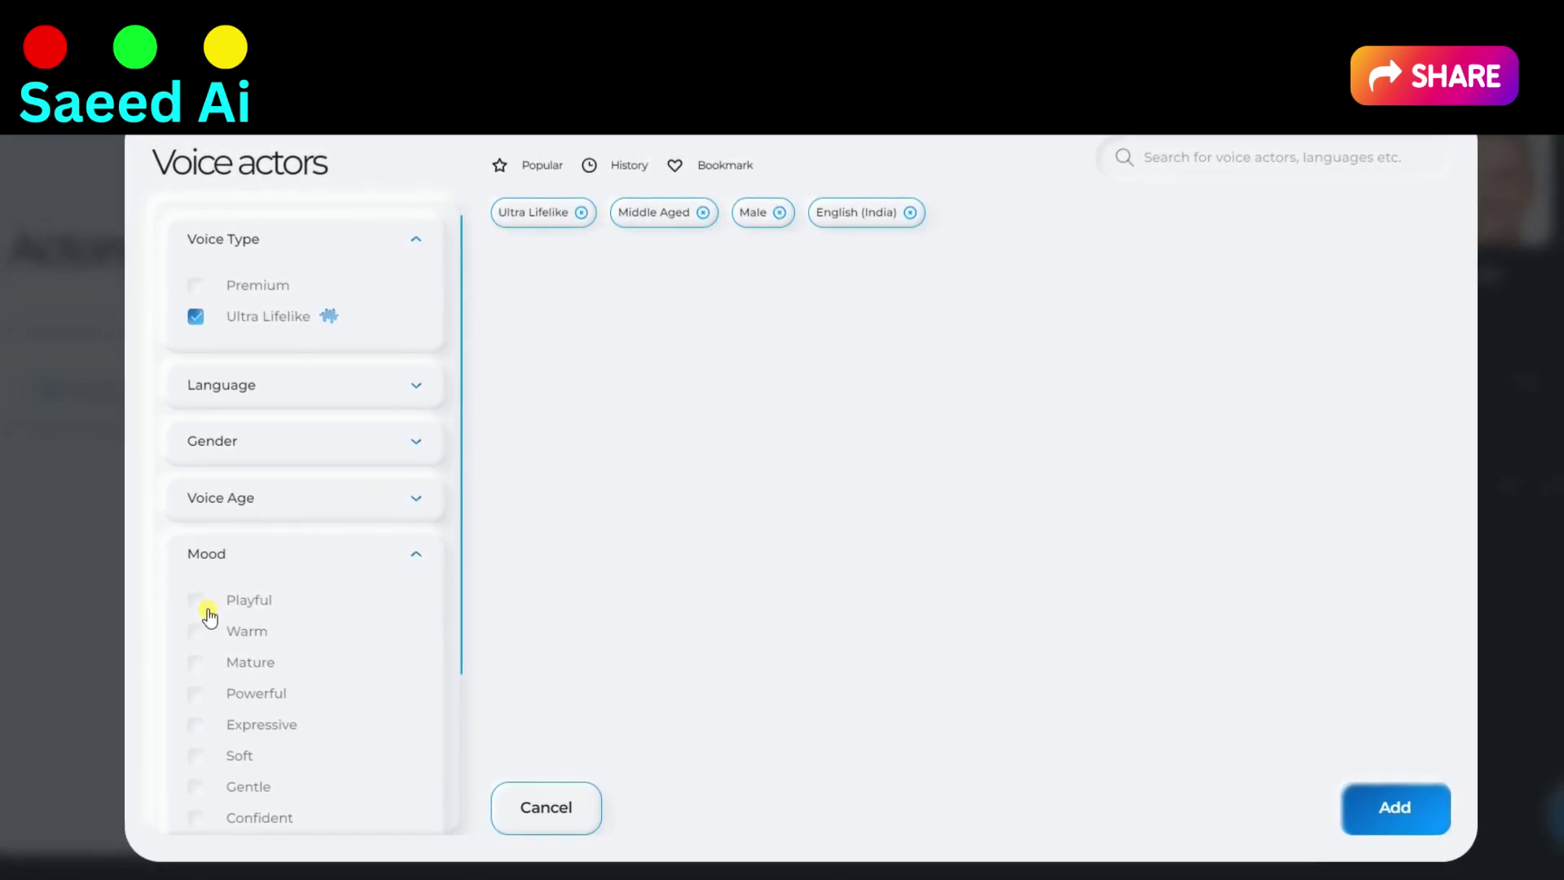
left_click(202, 633)
left_click(415, 551)
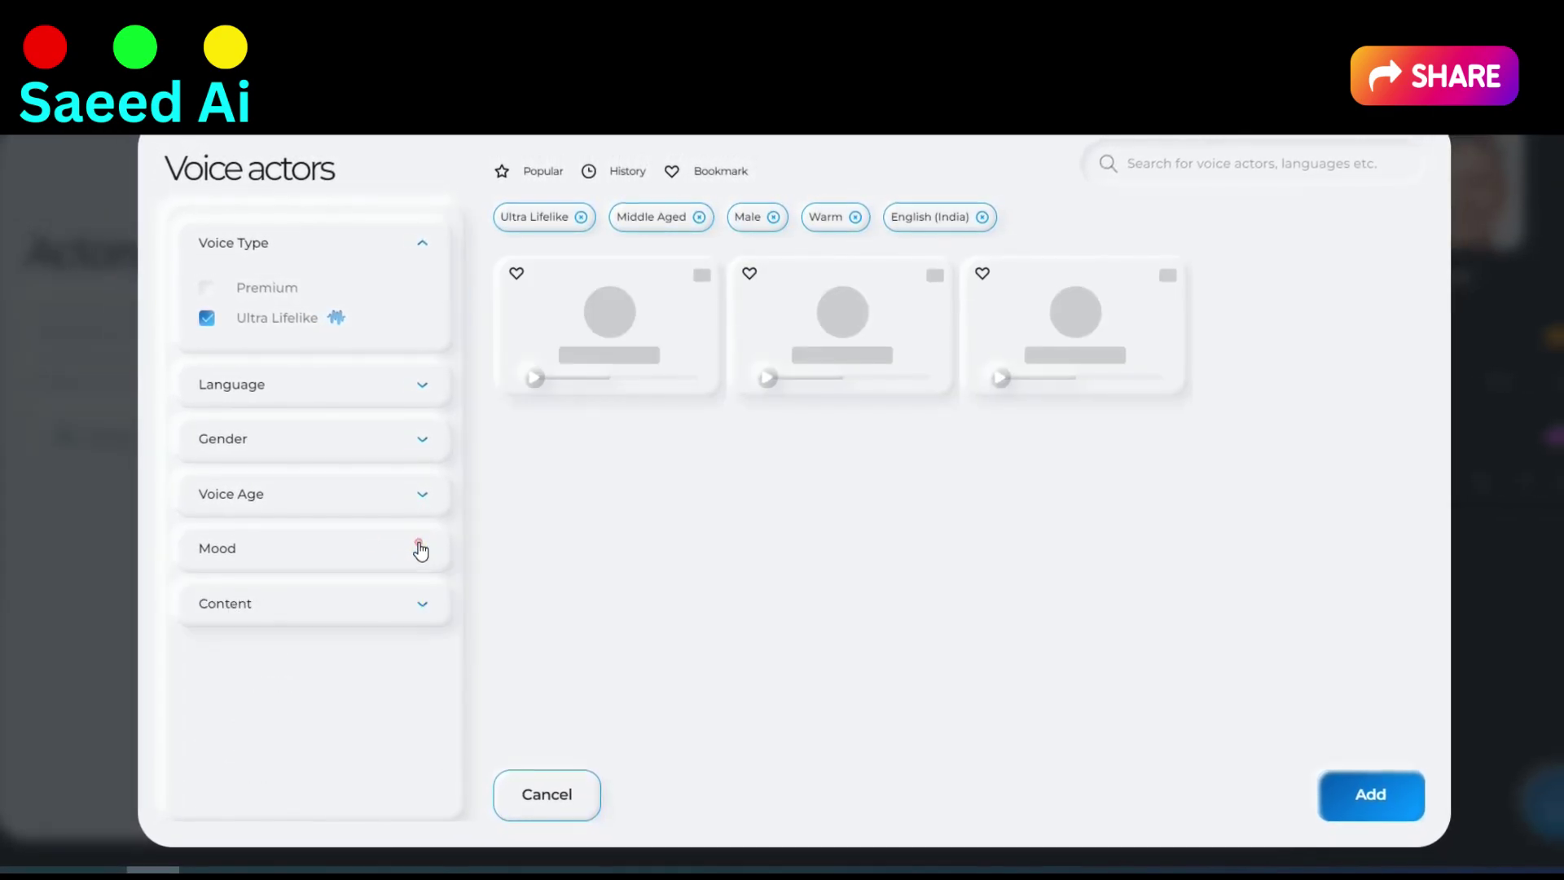
left_click(344, 614)
left_click(214, 643)
scroll(481, 758, "down", 1)
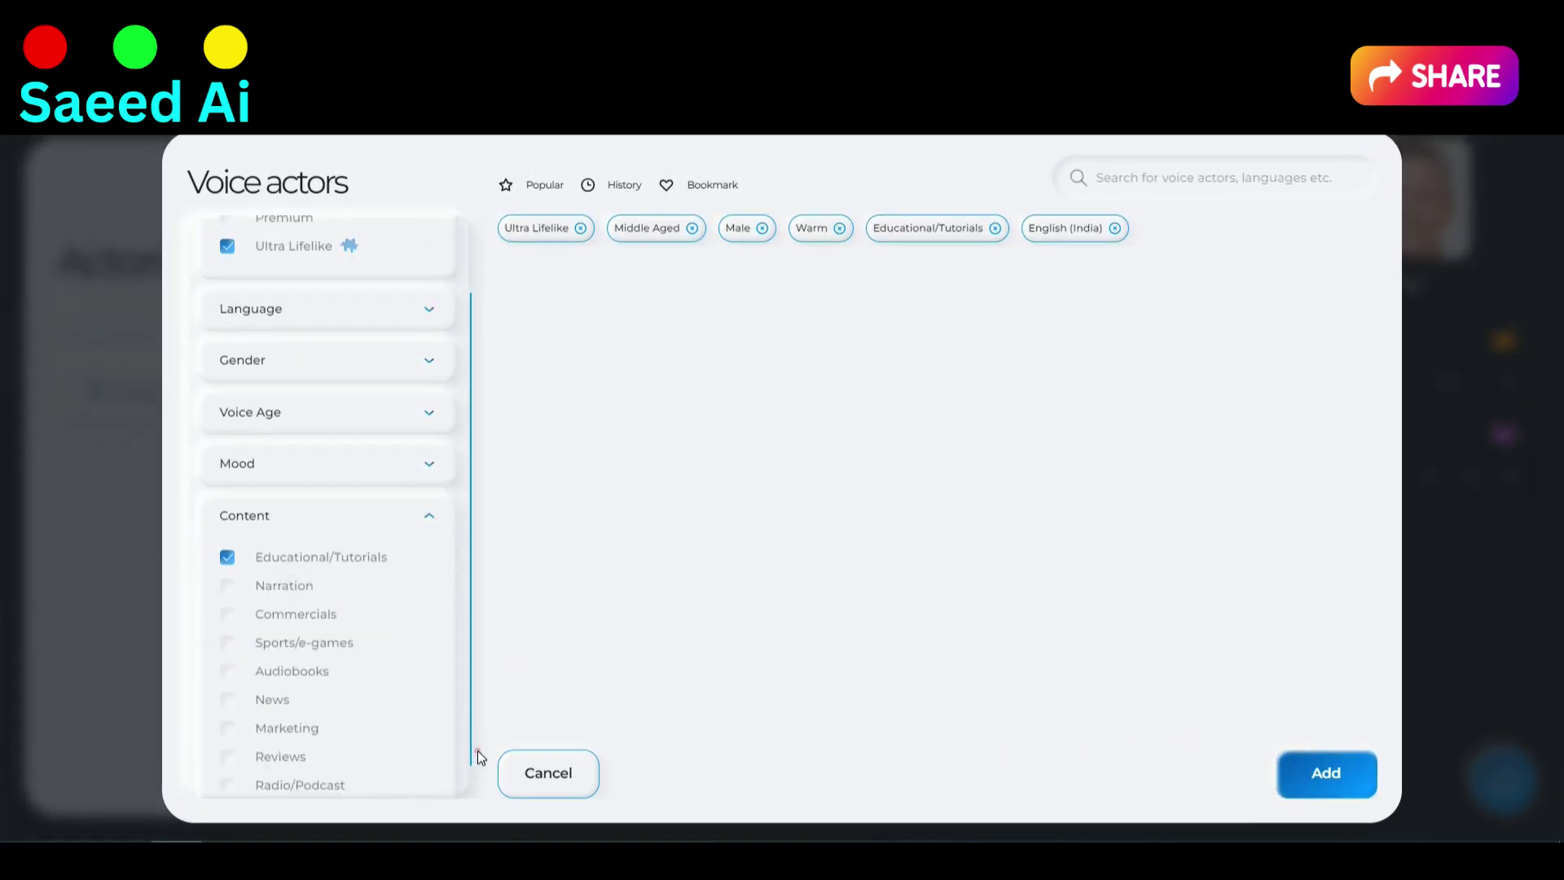
left_click(1317, 774)
- Paste the Saeed AI demo script, generate its 11-second voiceover, and save the project
left_click(305, 386)
type("This is a demo video presented by Saeed AI. In this video, we'll delve into the capabilities and functionalities of Saeed AI, showcasing how it can streamline various tasks and enhance productivity across different domains.")
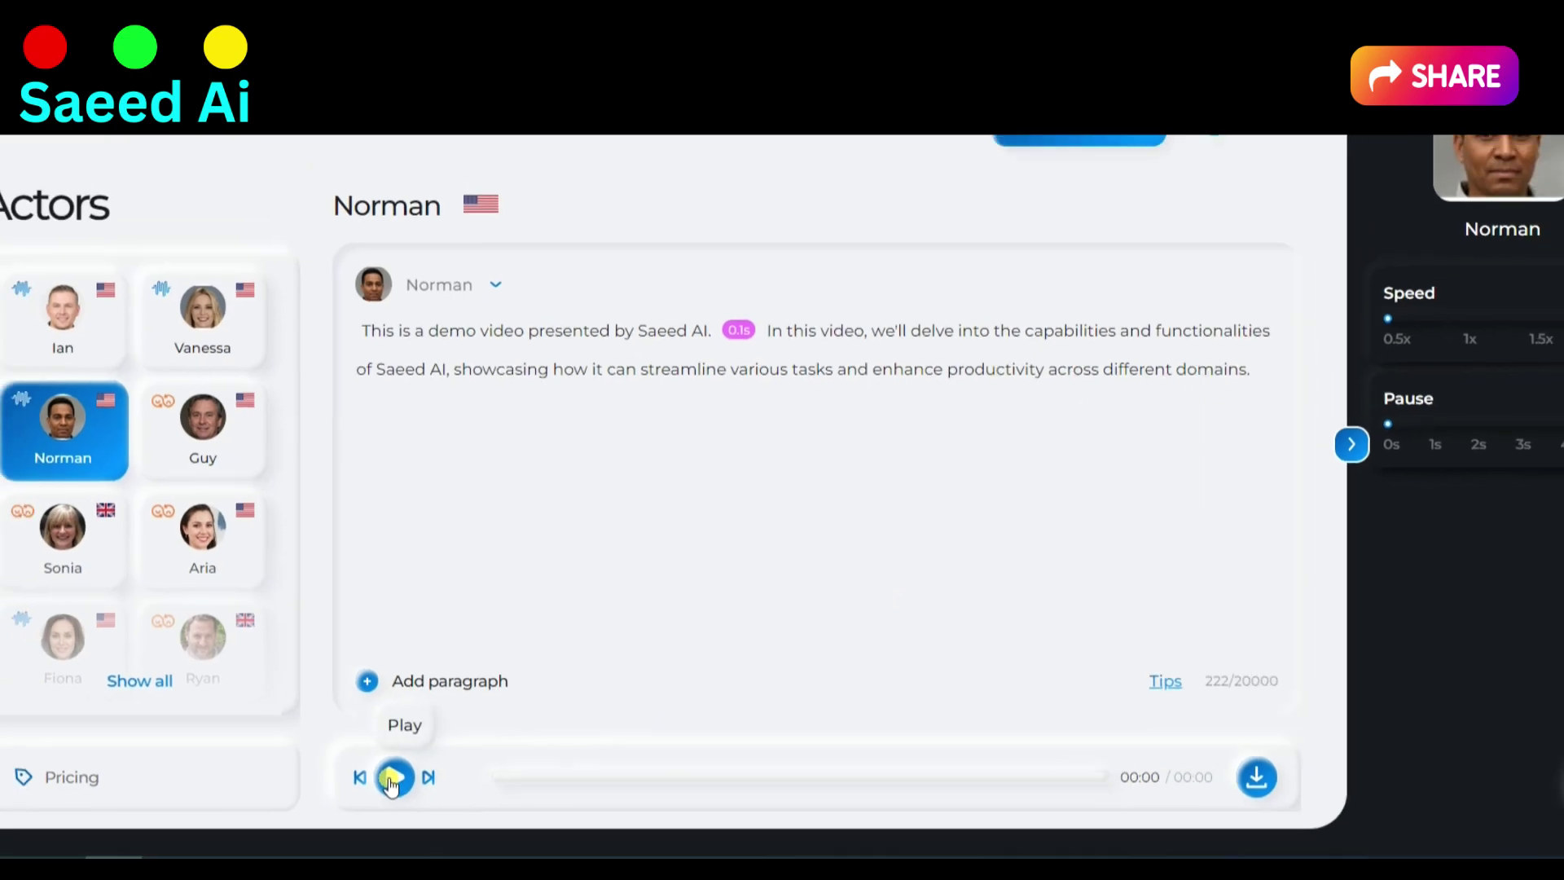
left_click(391, 778)
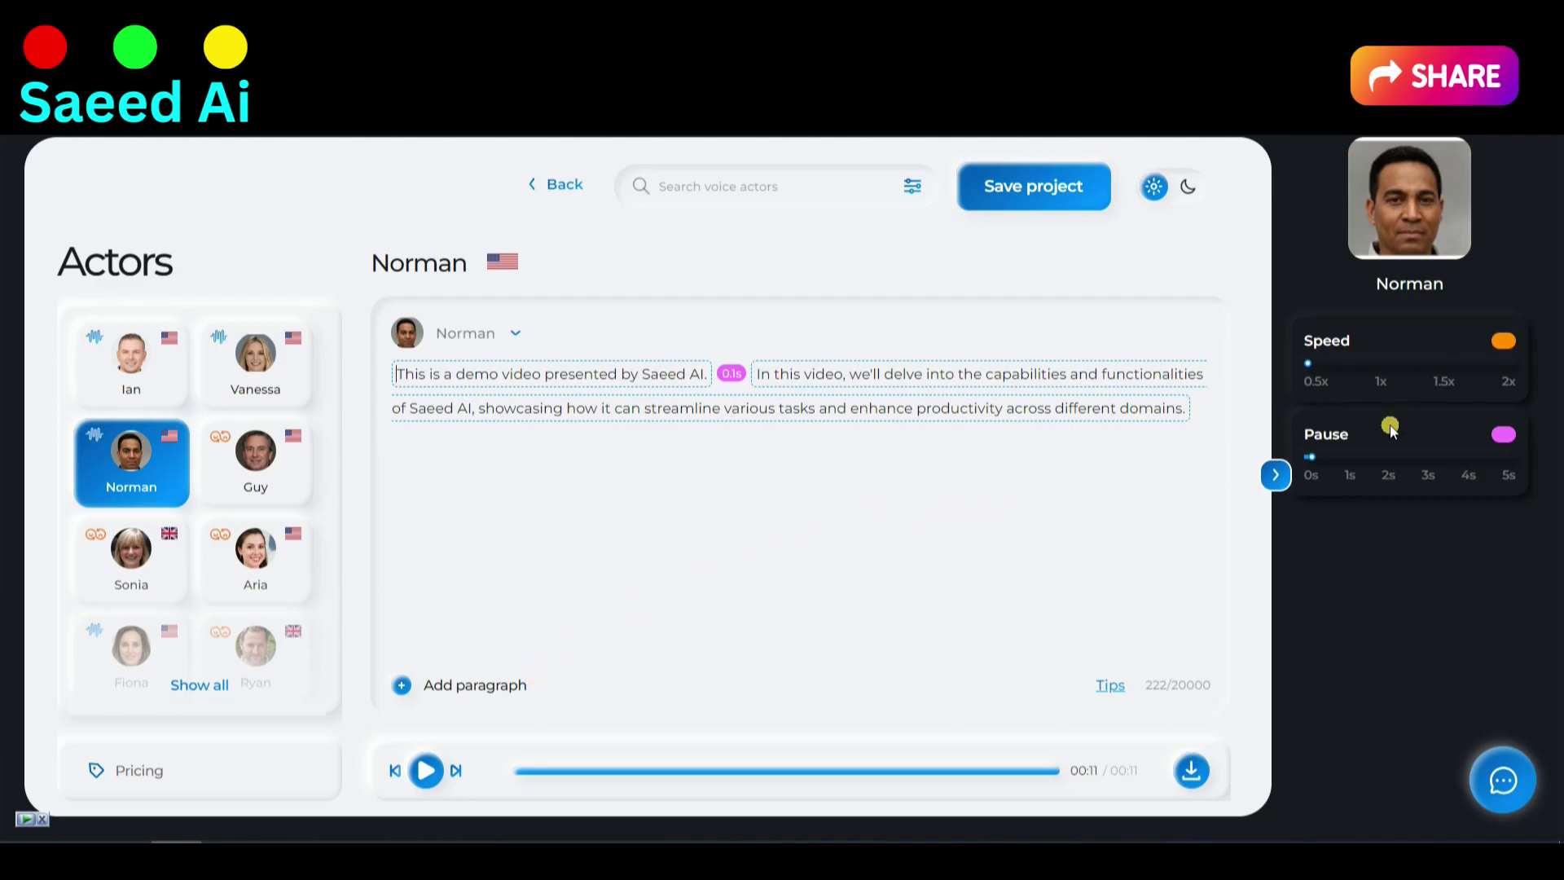
left_click(1044, 193)
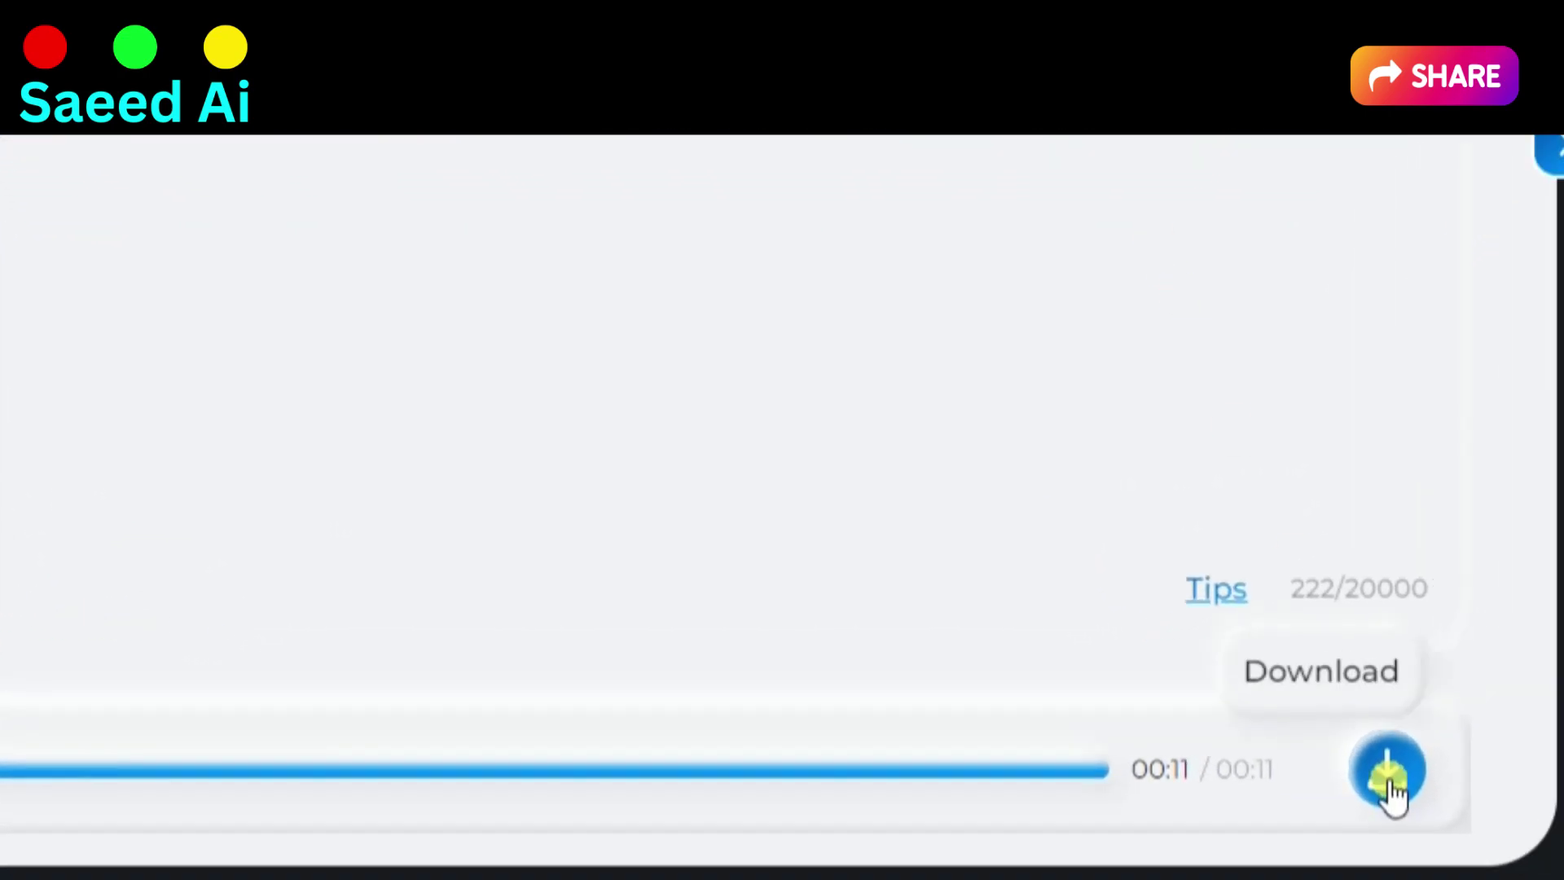
- Download the voiceover as one Integrated audio file
left_click(1286, 773)
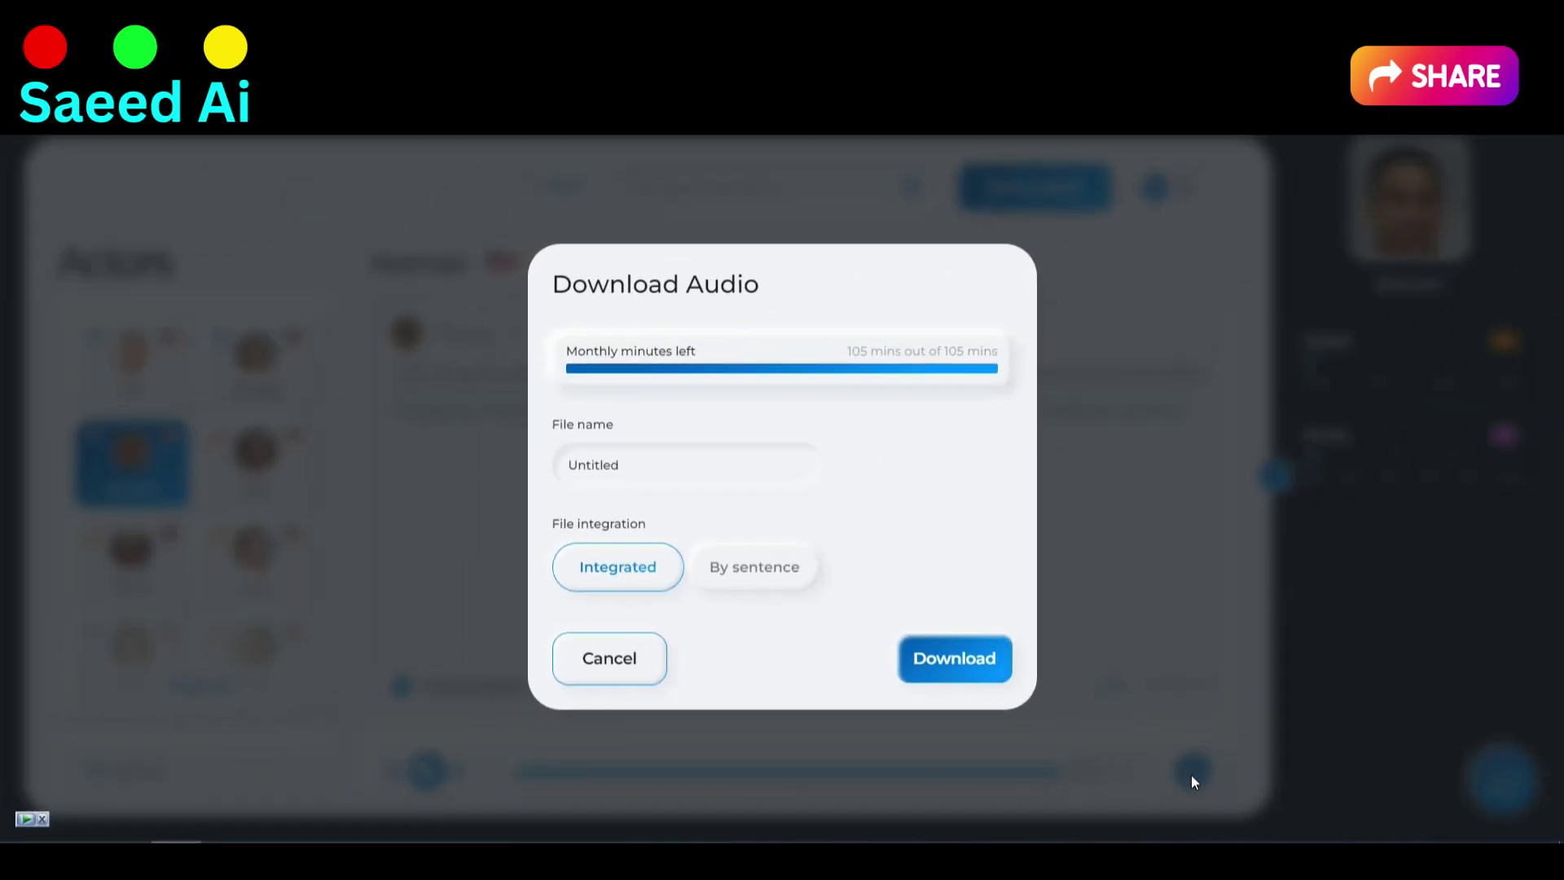
left_click(943, 667)
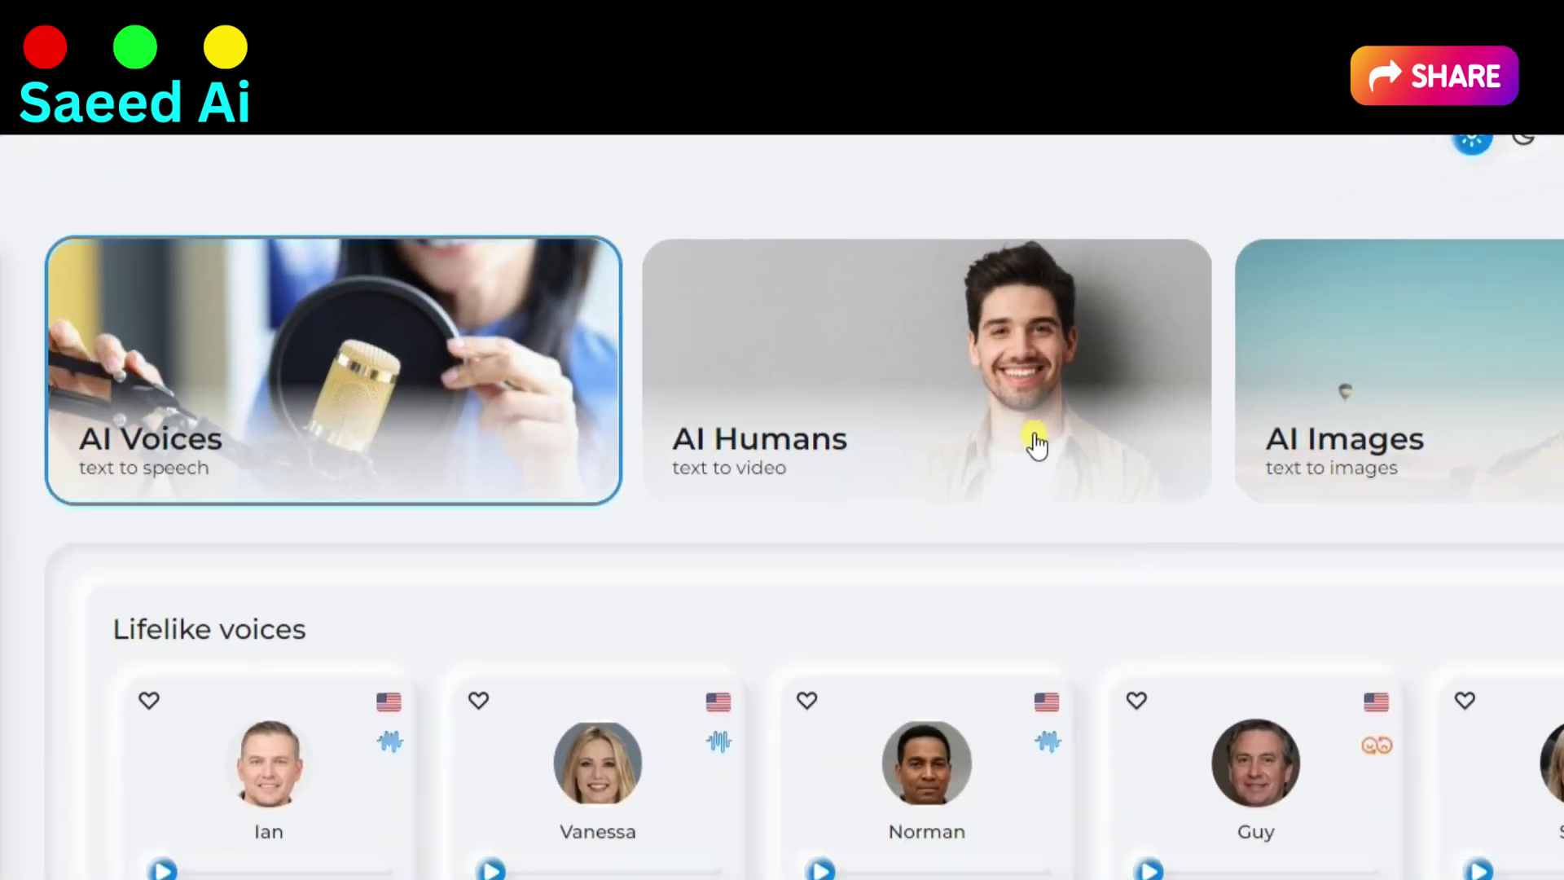
- Start a new AI Humans avatar video from the template and switch the script to Upload Voice
left_click(1034, 444)
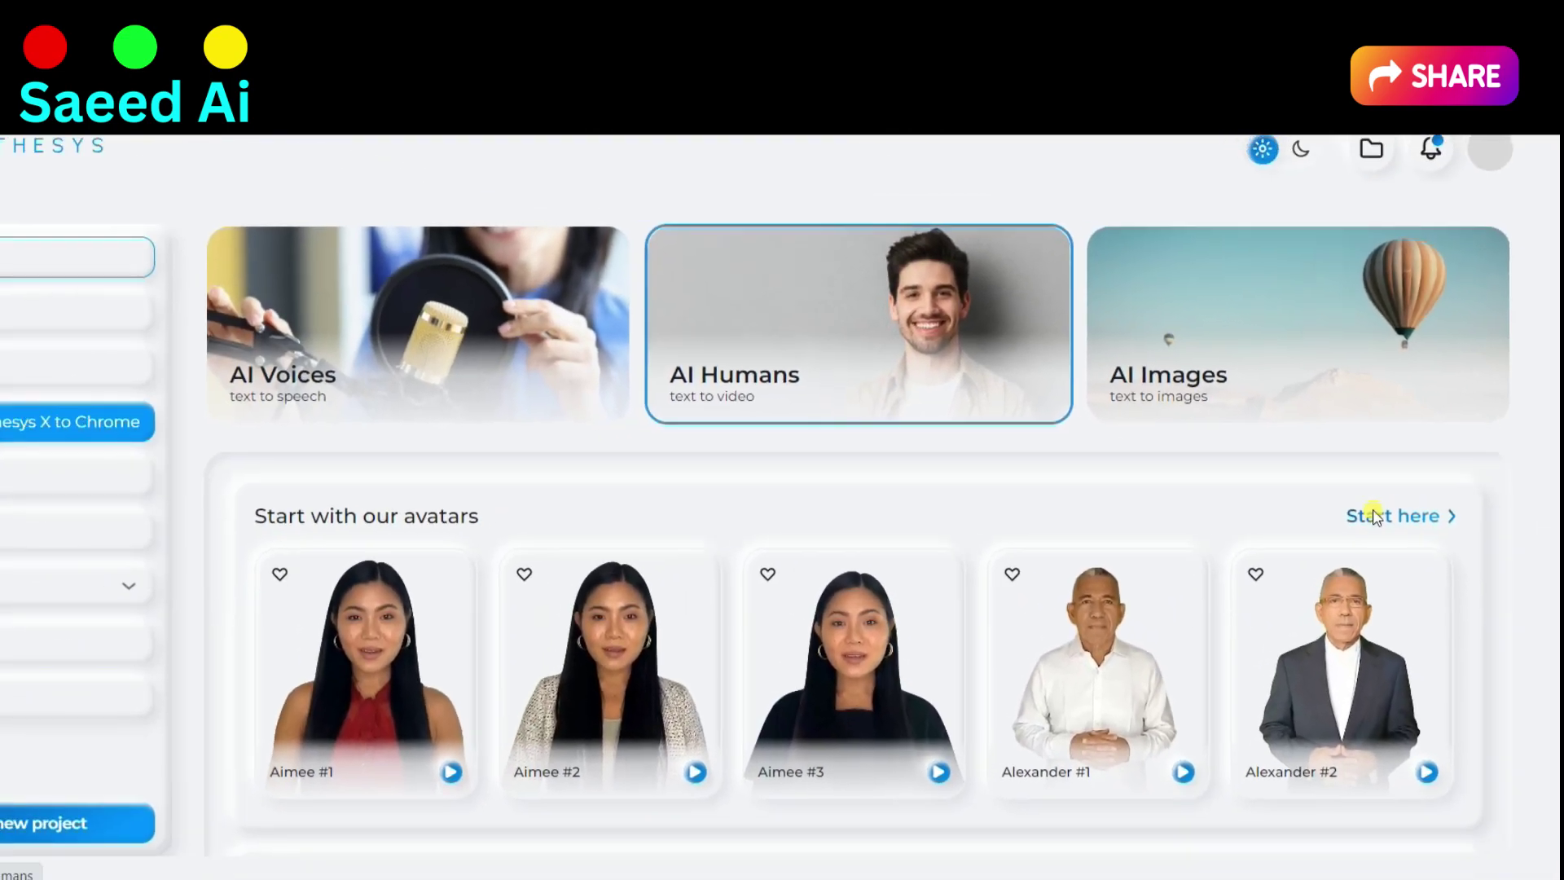
left_click(1311, 538)
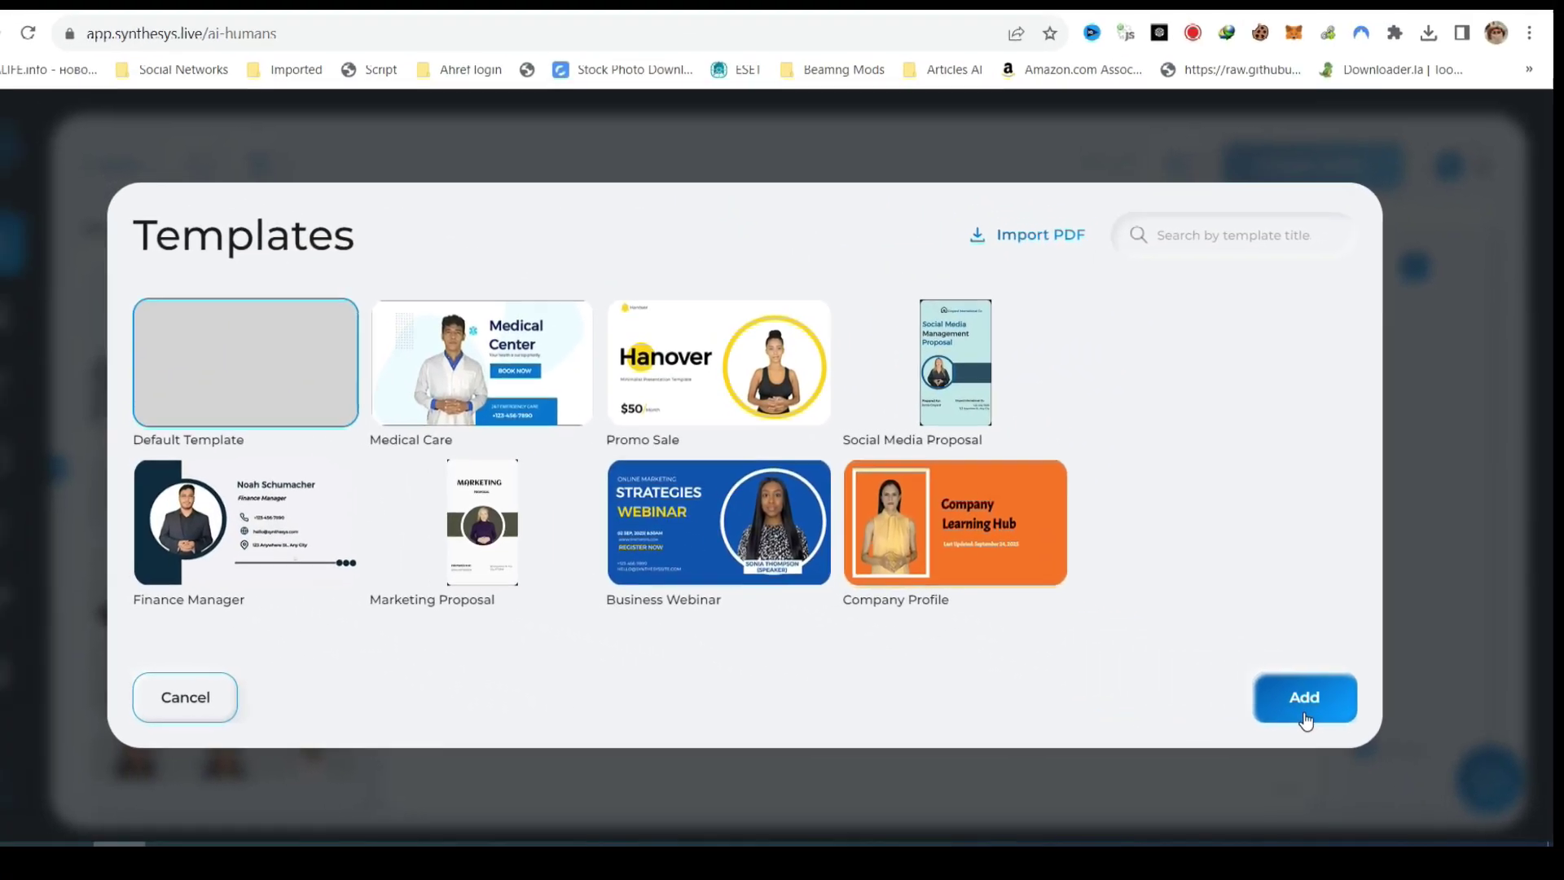
left_click(1507, 770)
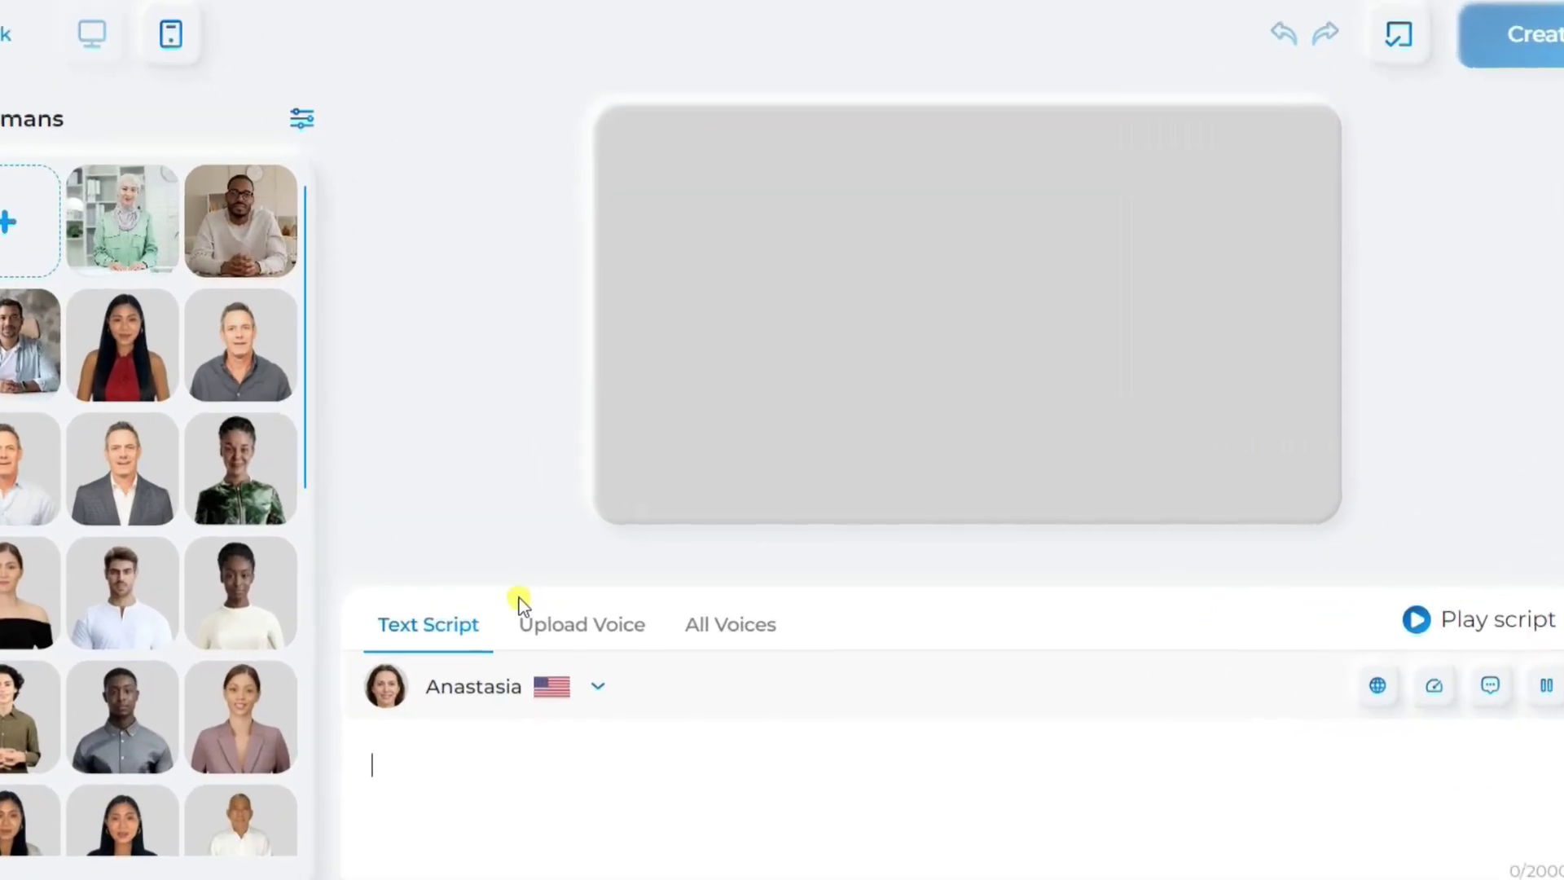
left_click(613, 615)
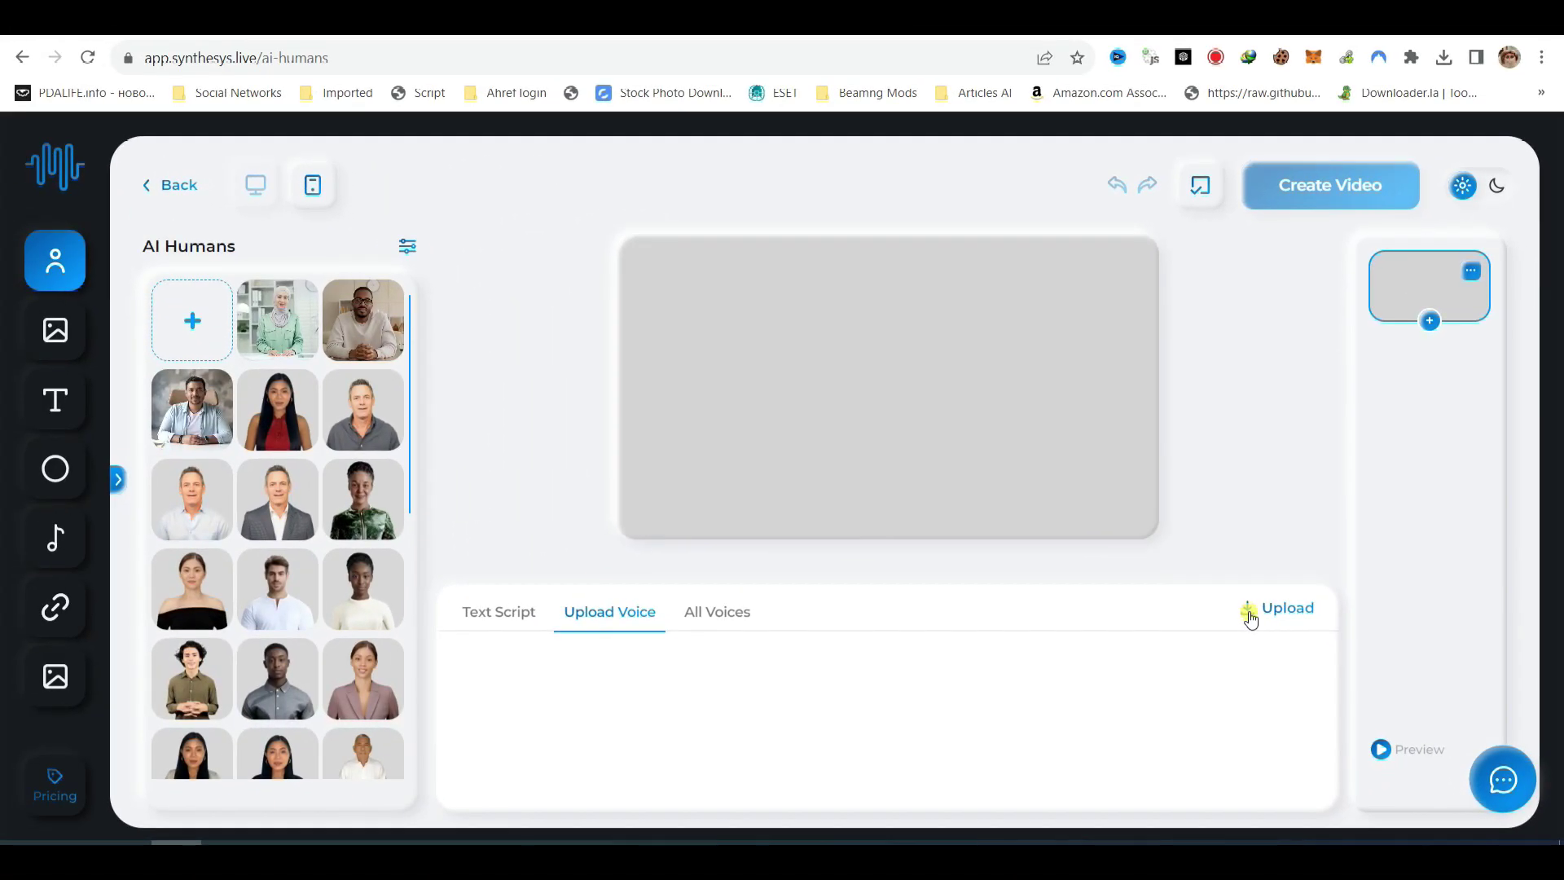
- Upload the 1st MP3 file so it appears as Audio 1
left_click(1273, 613)
scroll(480, 306, "down", 15)
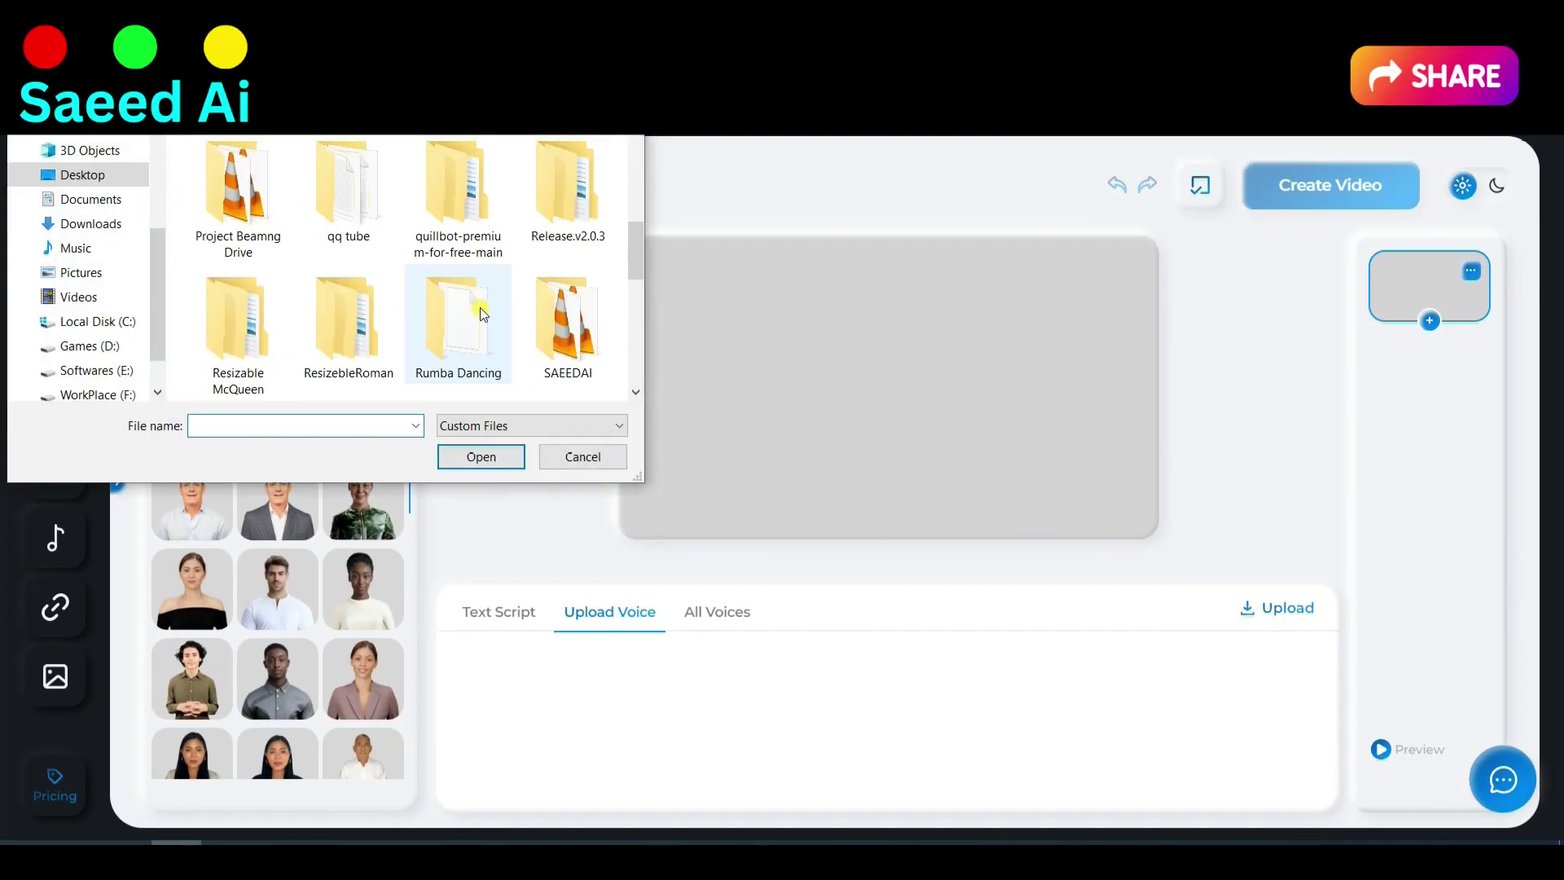
scroll(380, 321, "down", 2)
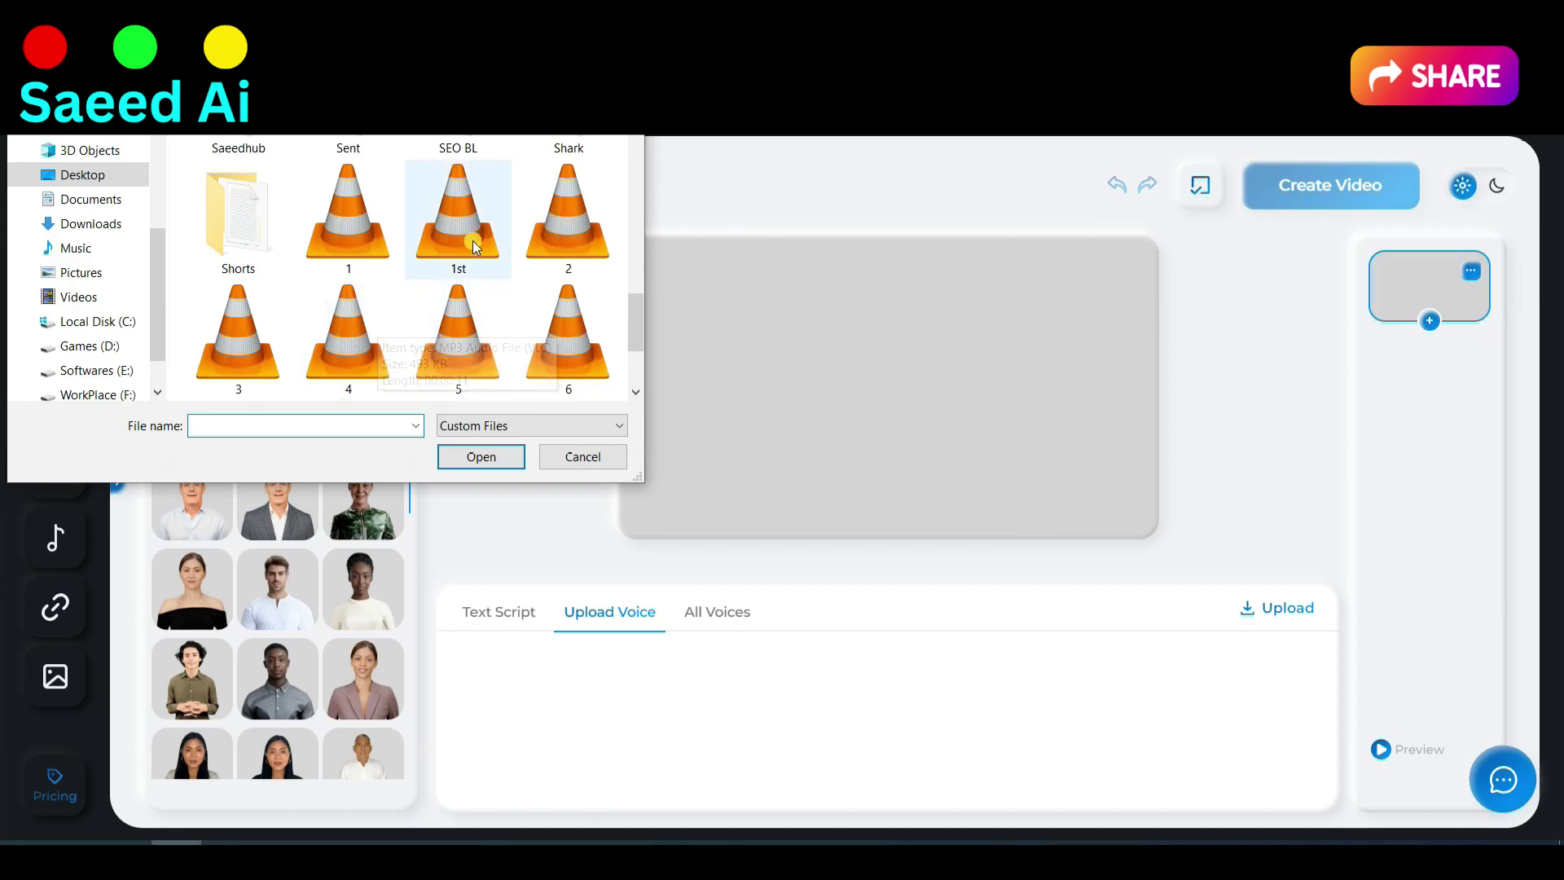
double_click(457, 214)
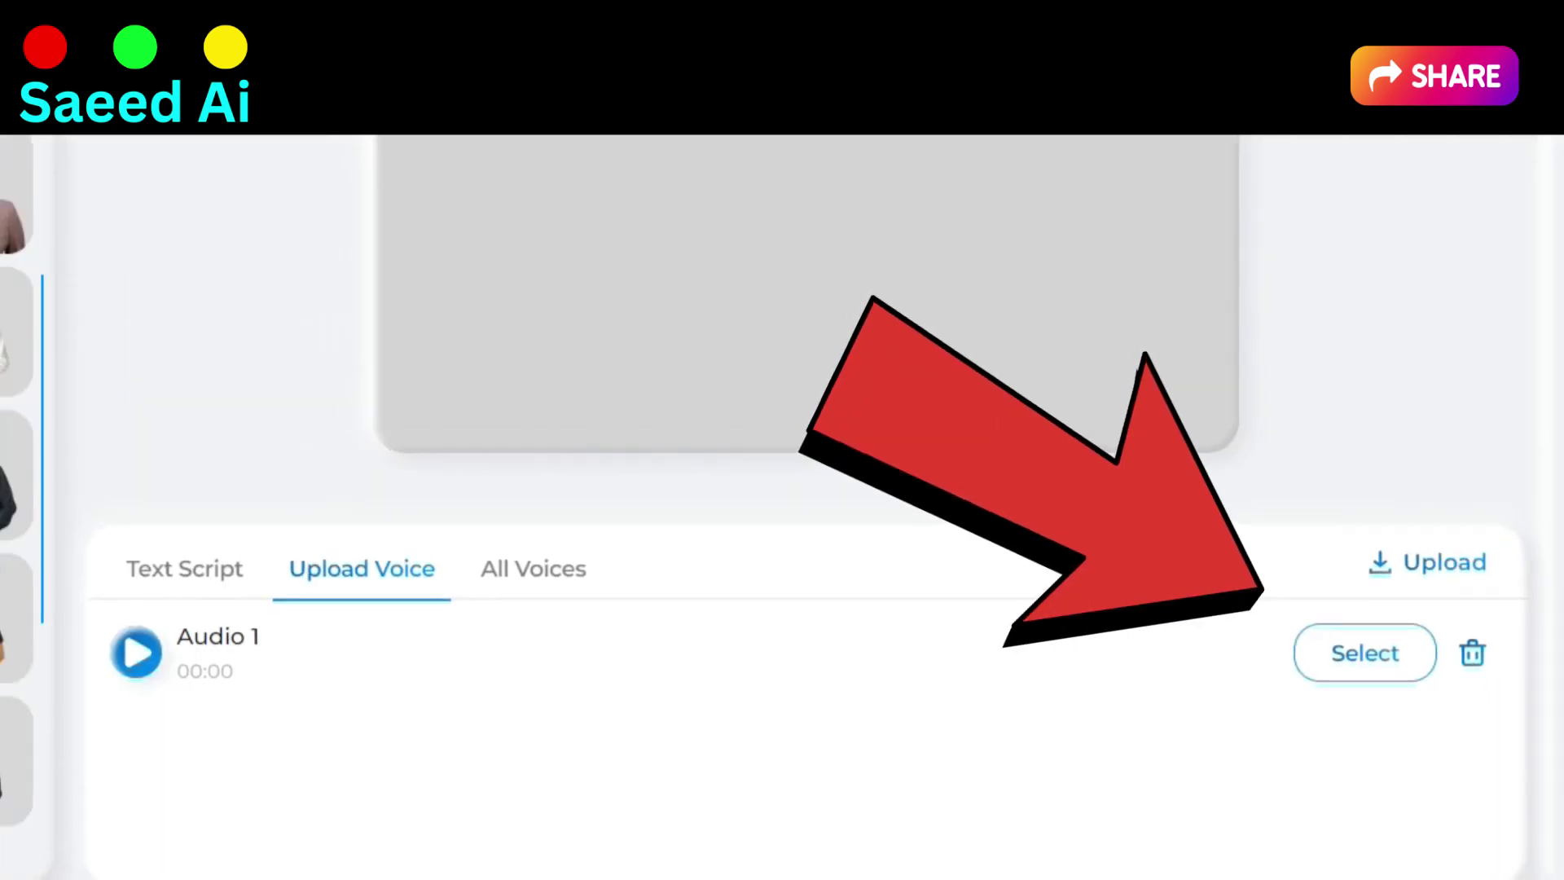
scroll(343, 395, "down", 5)
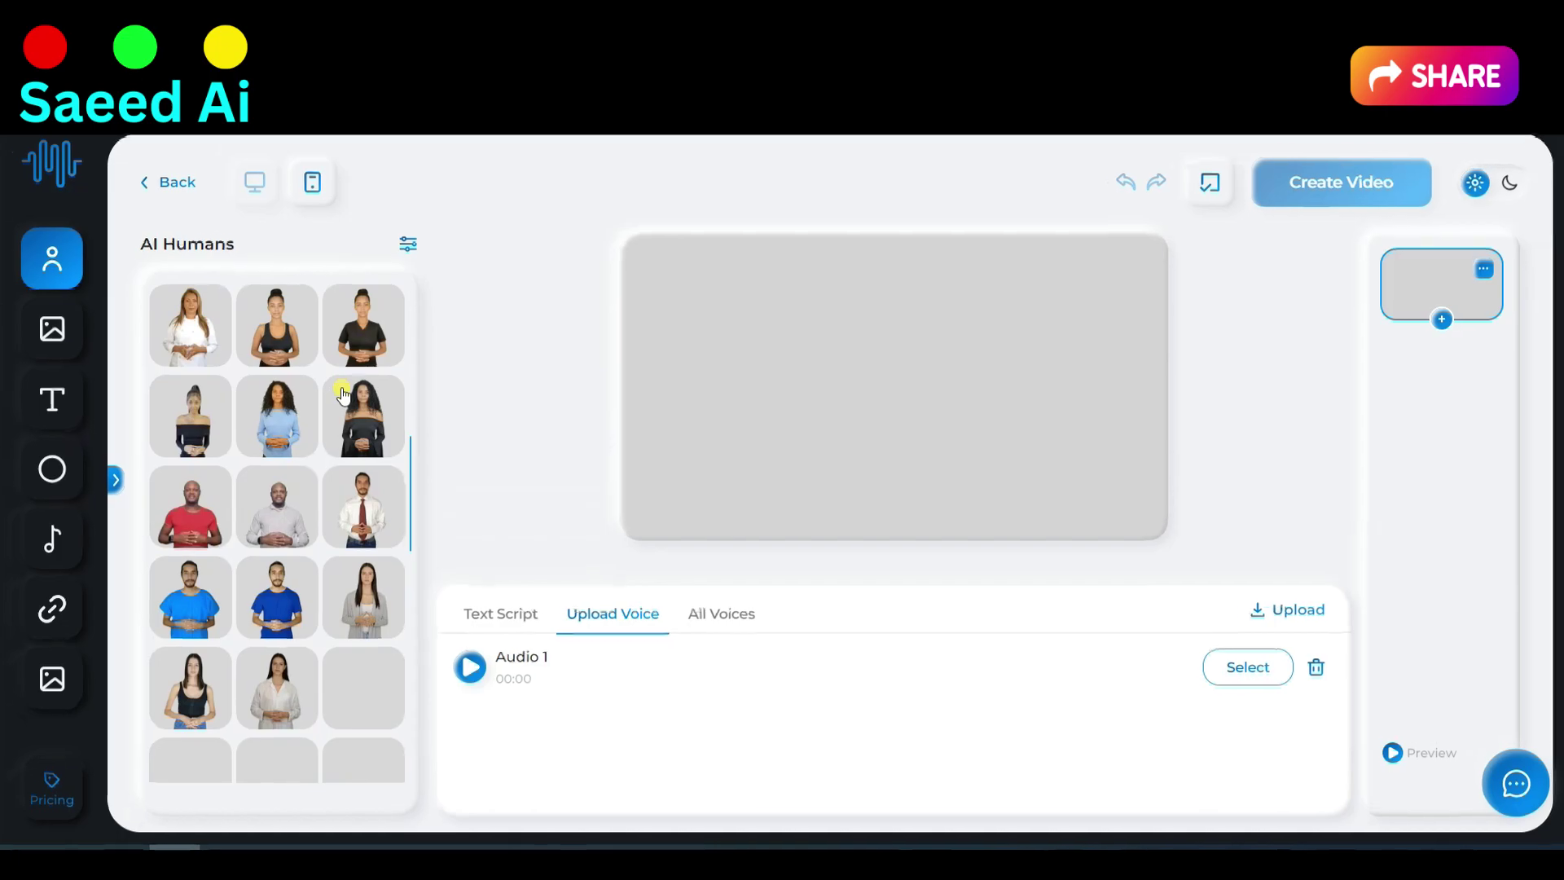
- Place the man in glasses and a sweater on the canvas, scale him to fill it, and show backgrounds
scroll(271, 364, "down", 2)
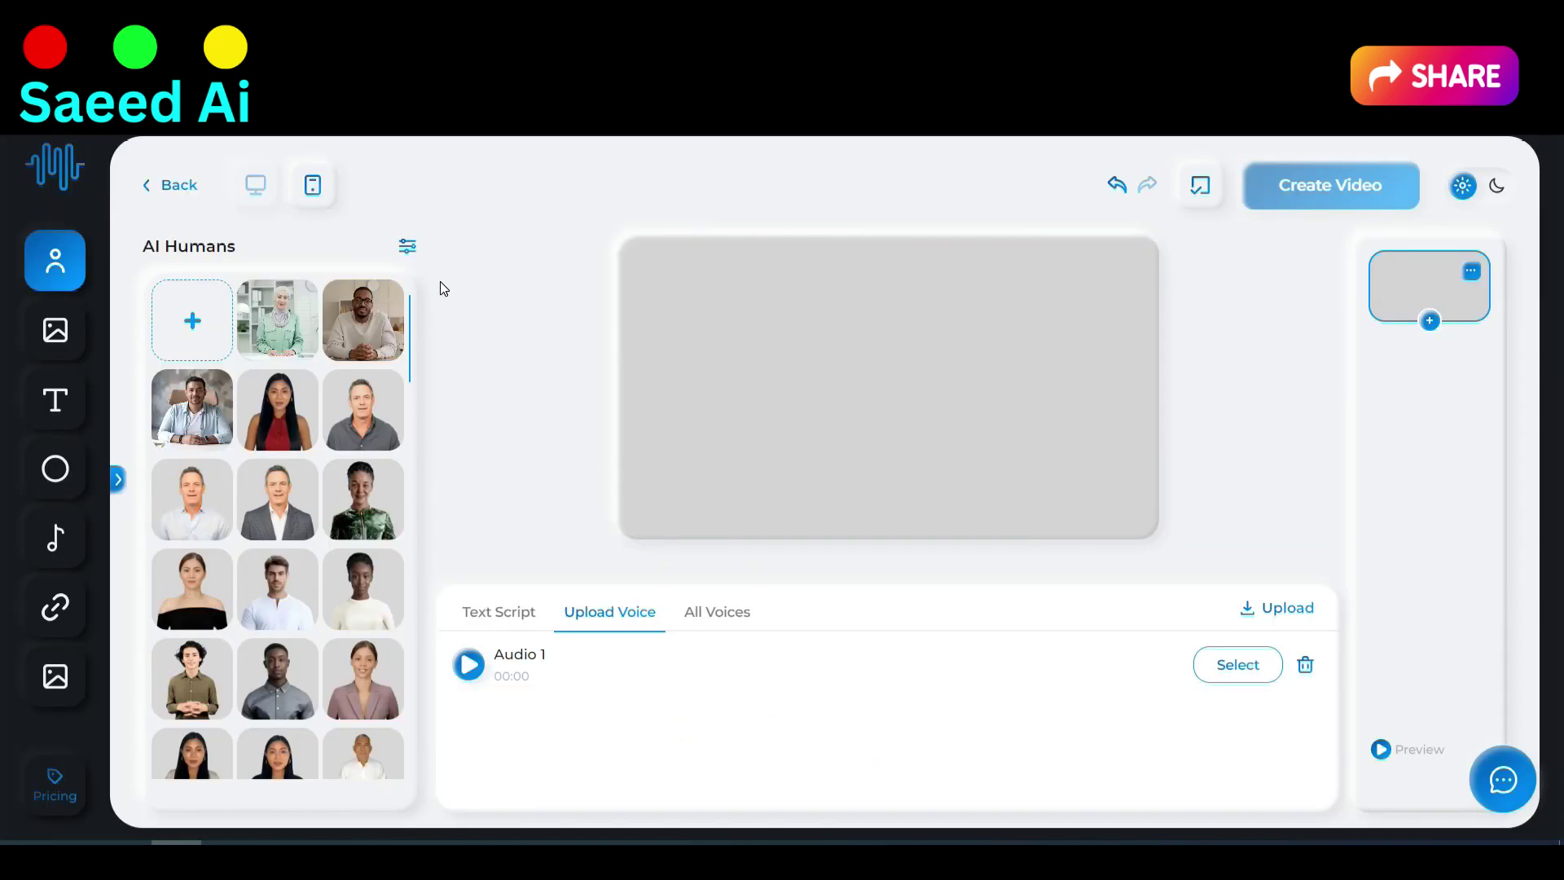
left_click(363, 321)
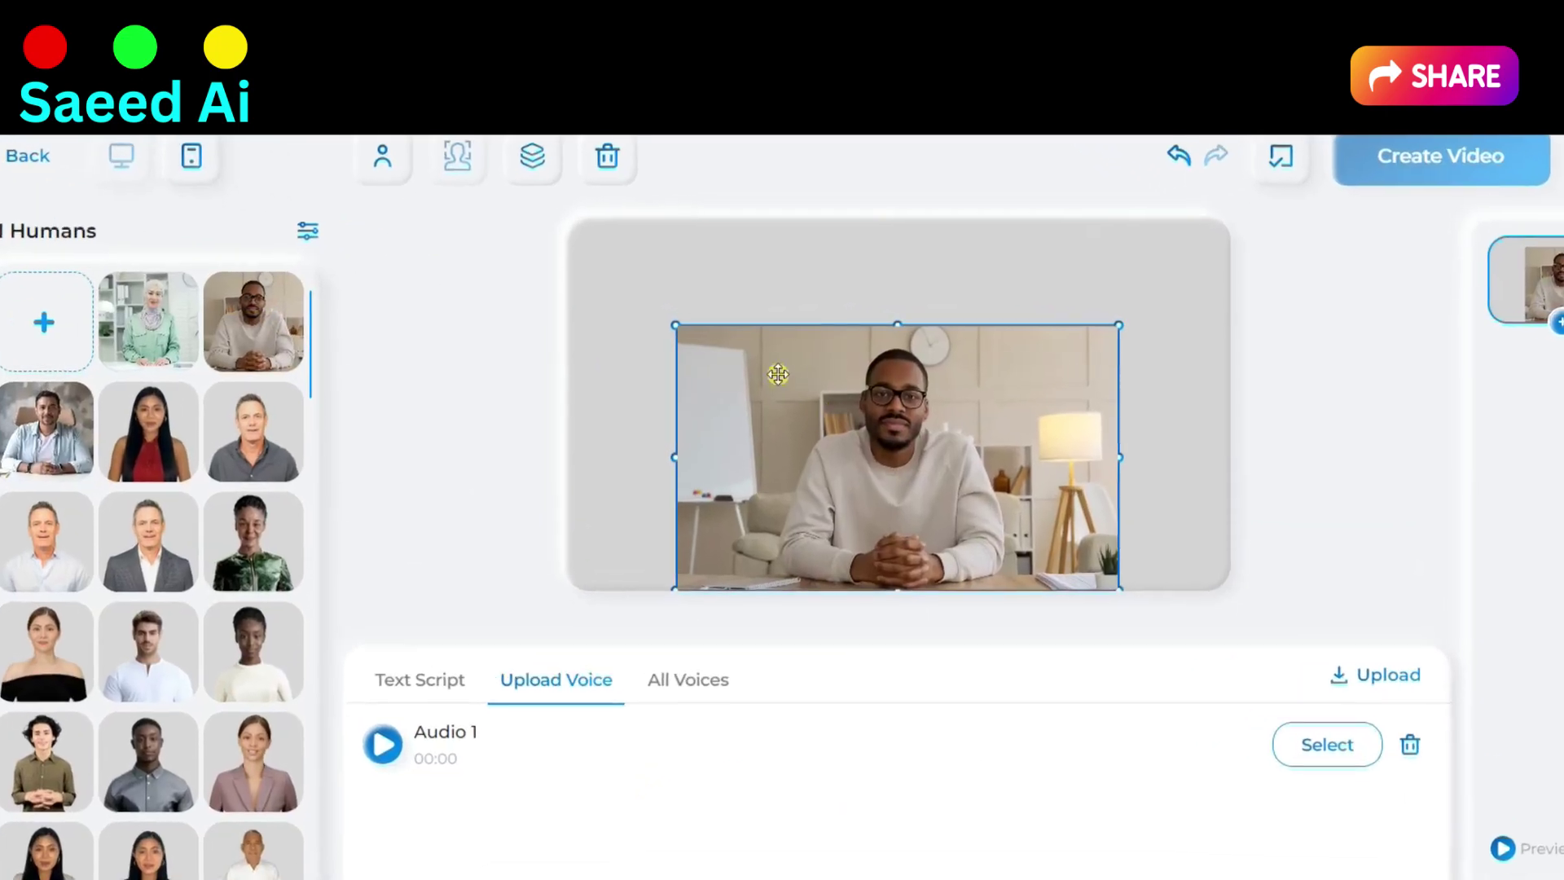
left_click_drag(649, 328, 524, 234)
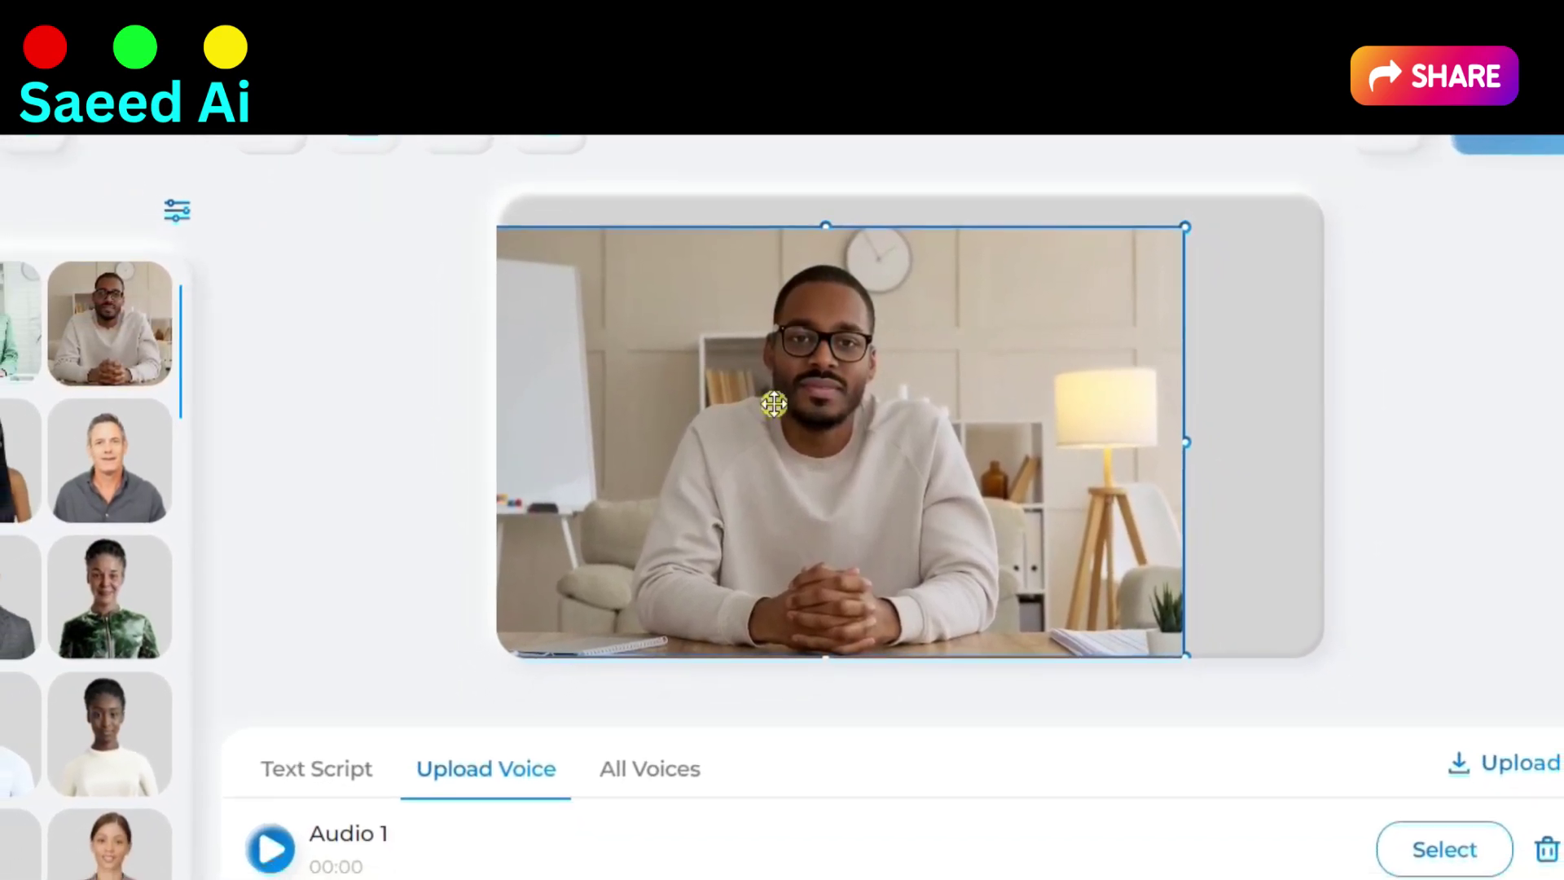
left_click_drag(951, 381, 1071, 375)
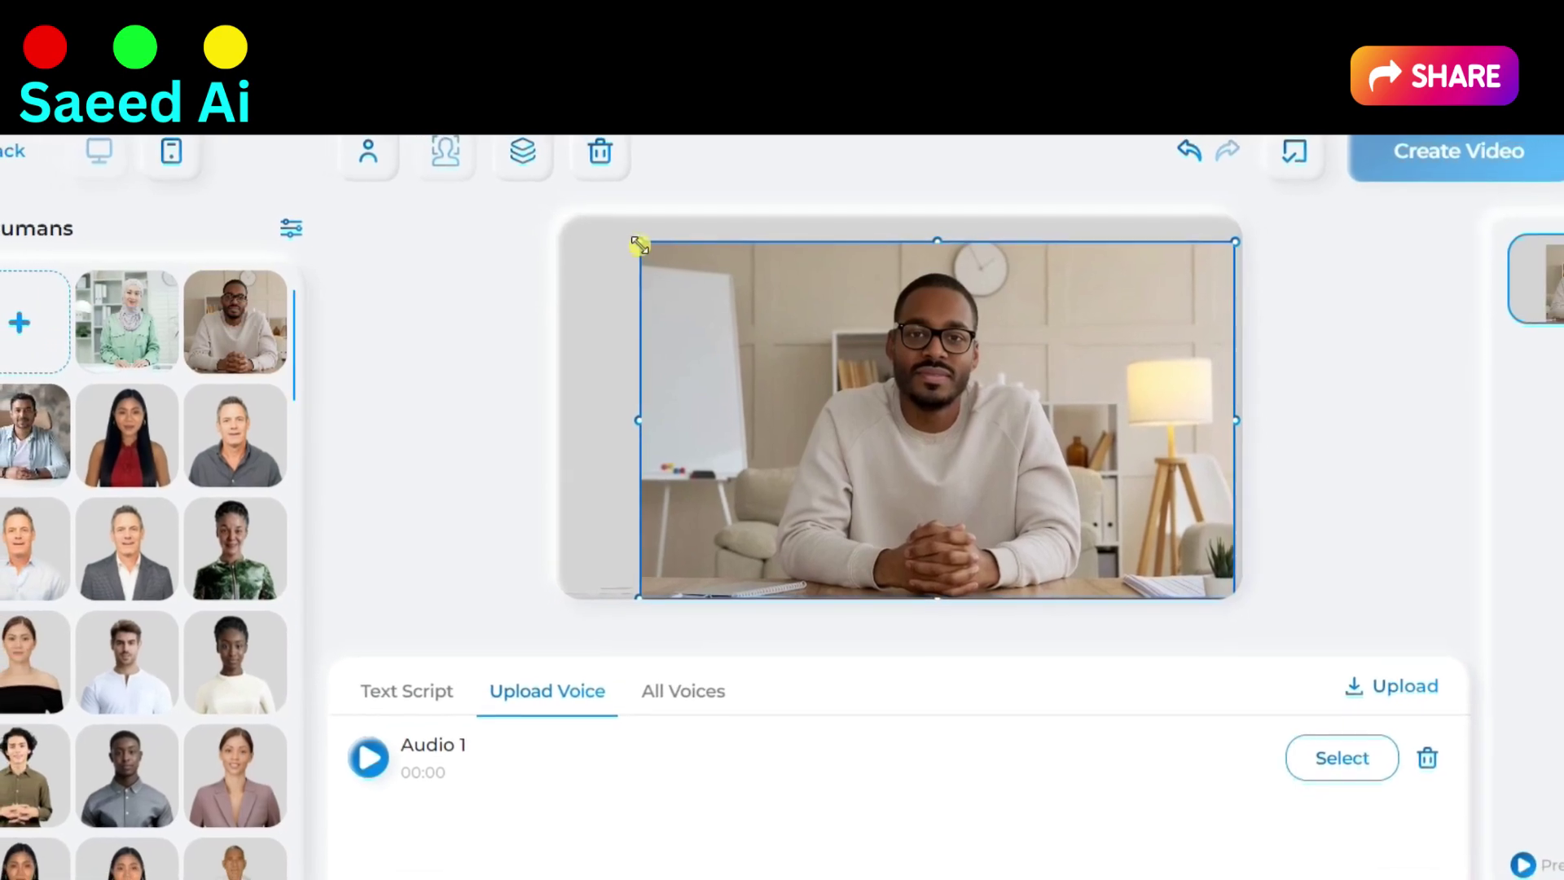
left_click_drag(640, 245, 547, 241)
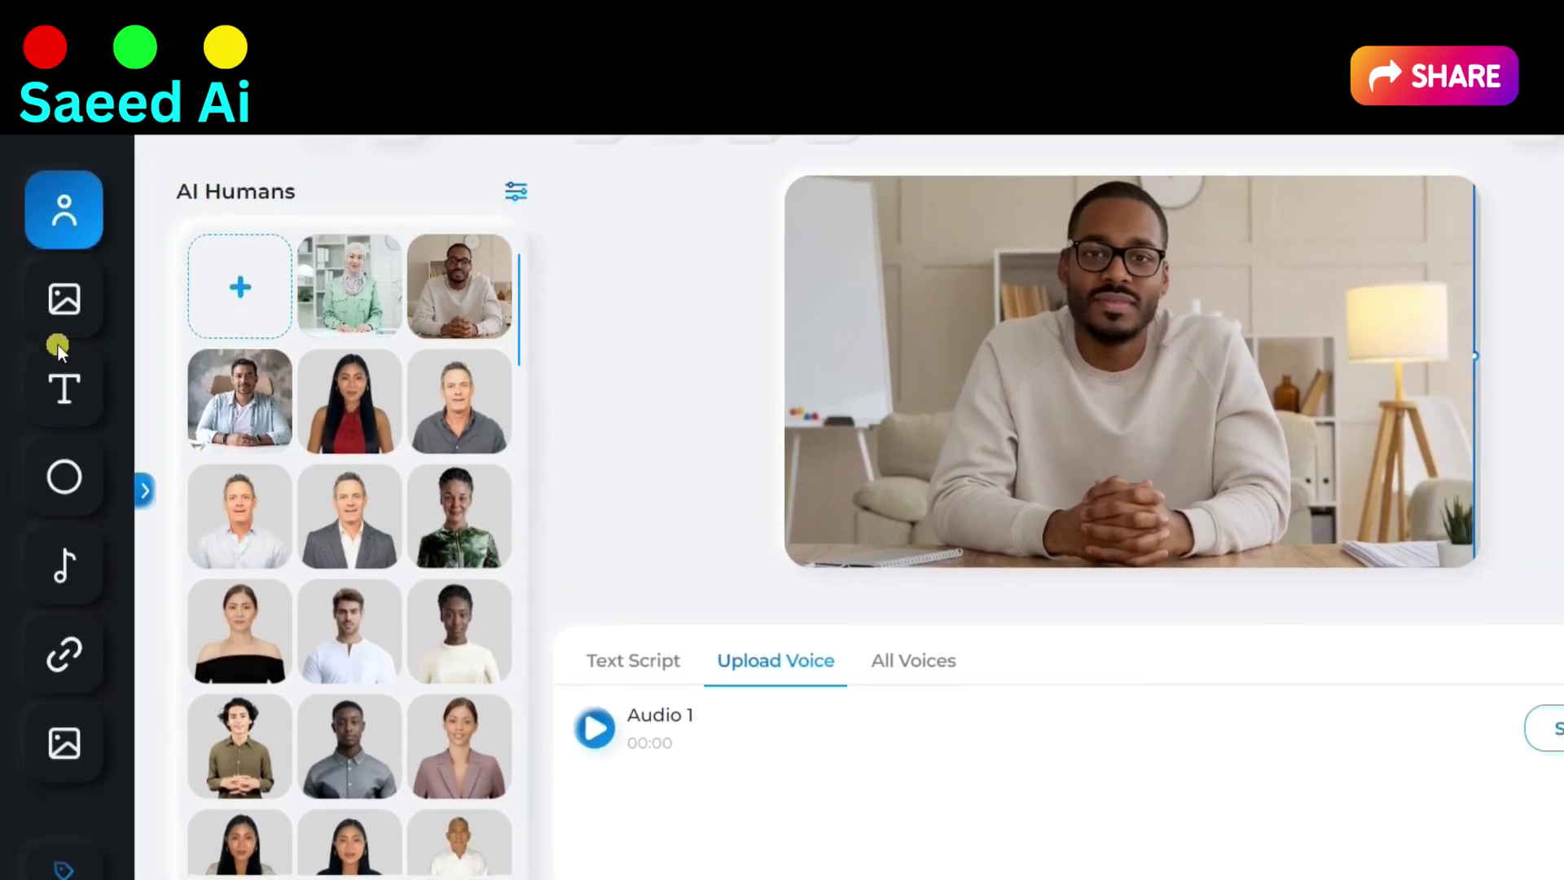
left_click(64, 301)
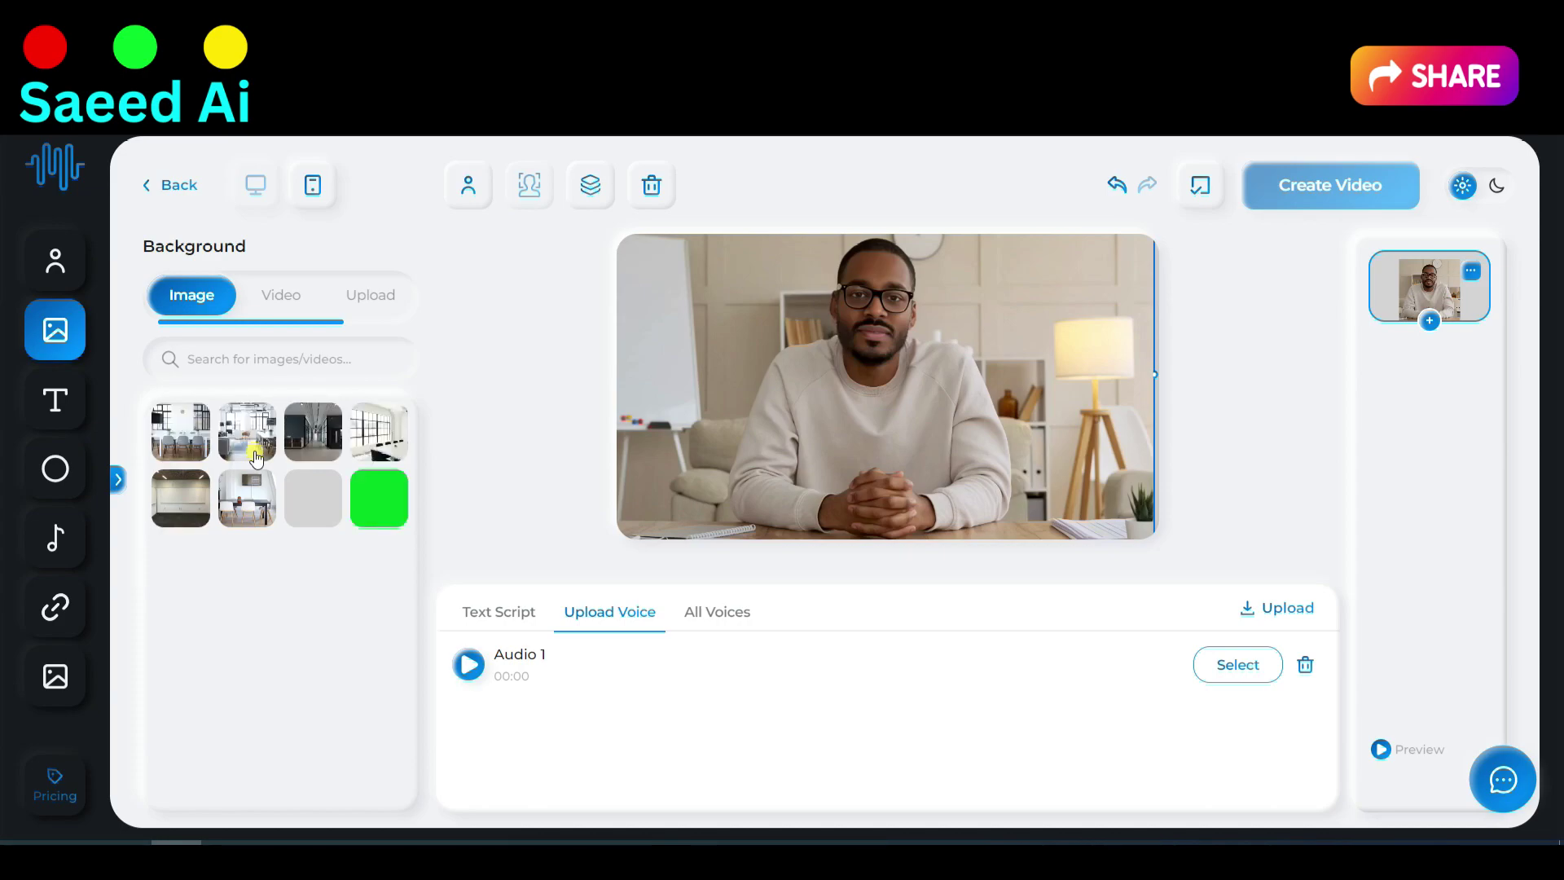
- Browse the Shapes and Background panels, ending on the Soundtrack options
left_click(56, 468)
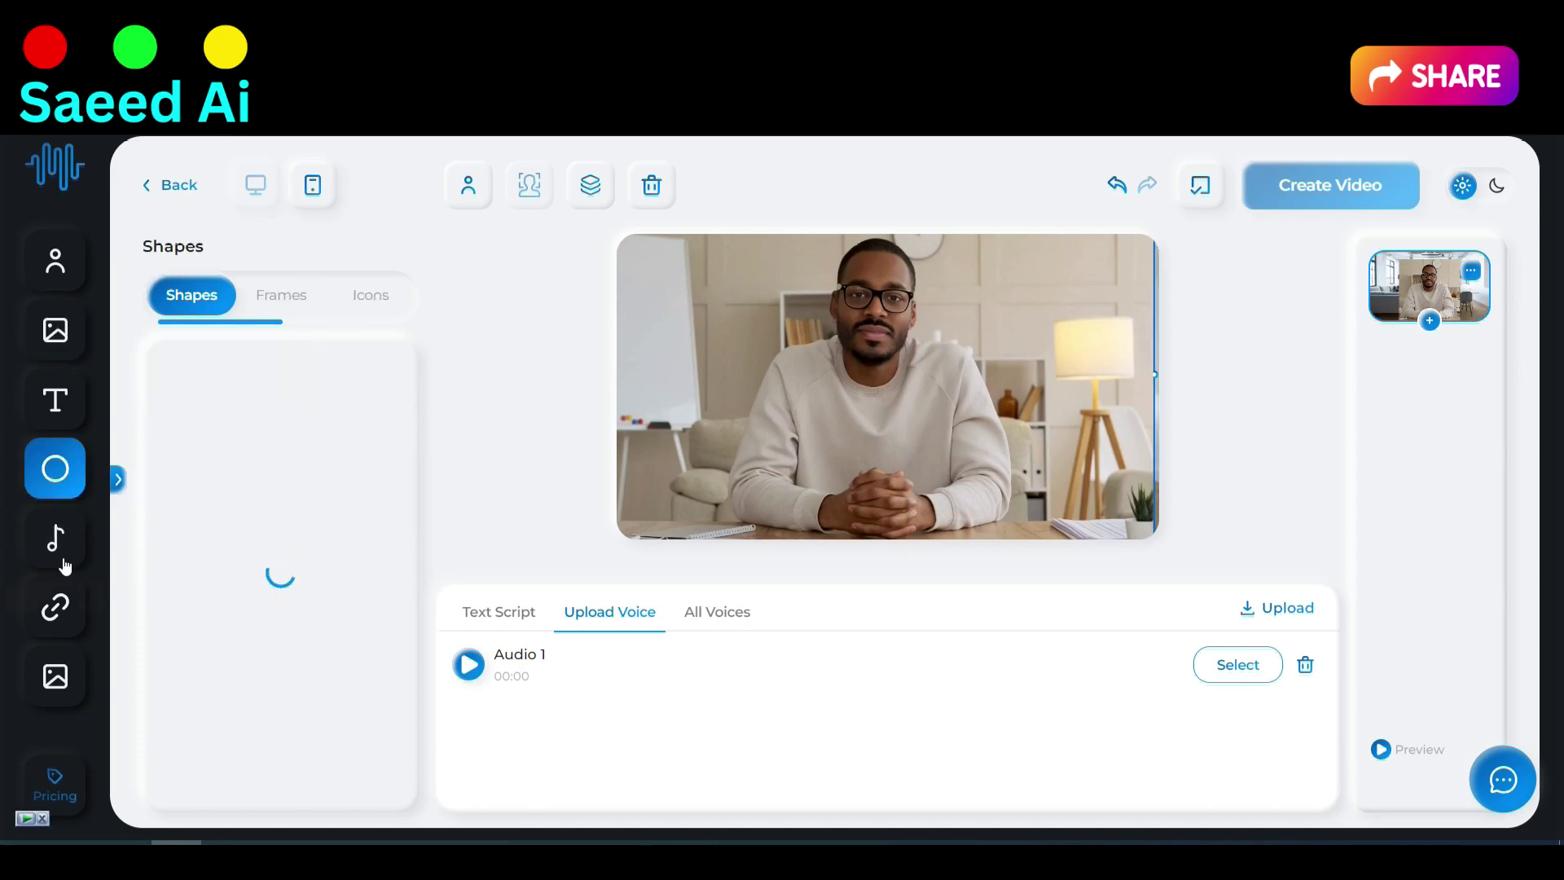
left_click(55, 330)
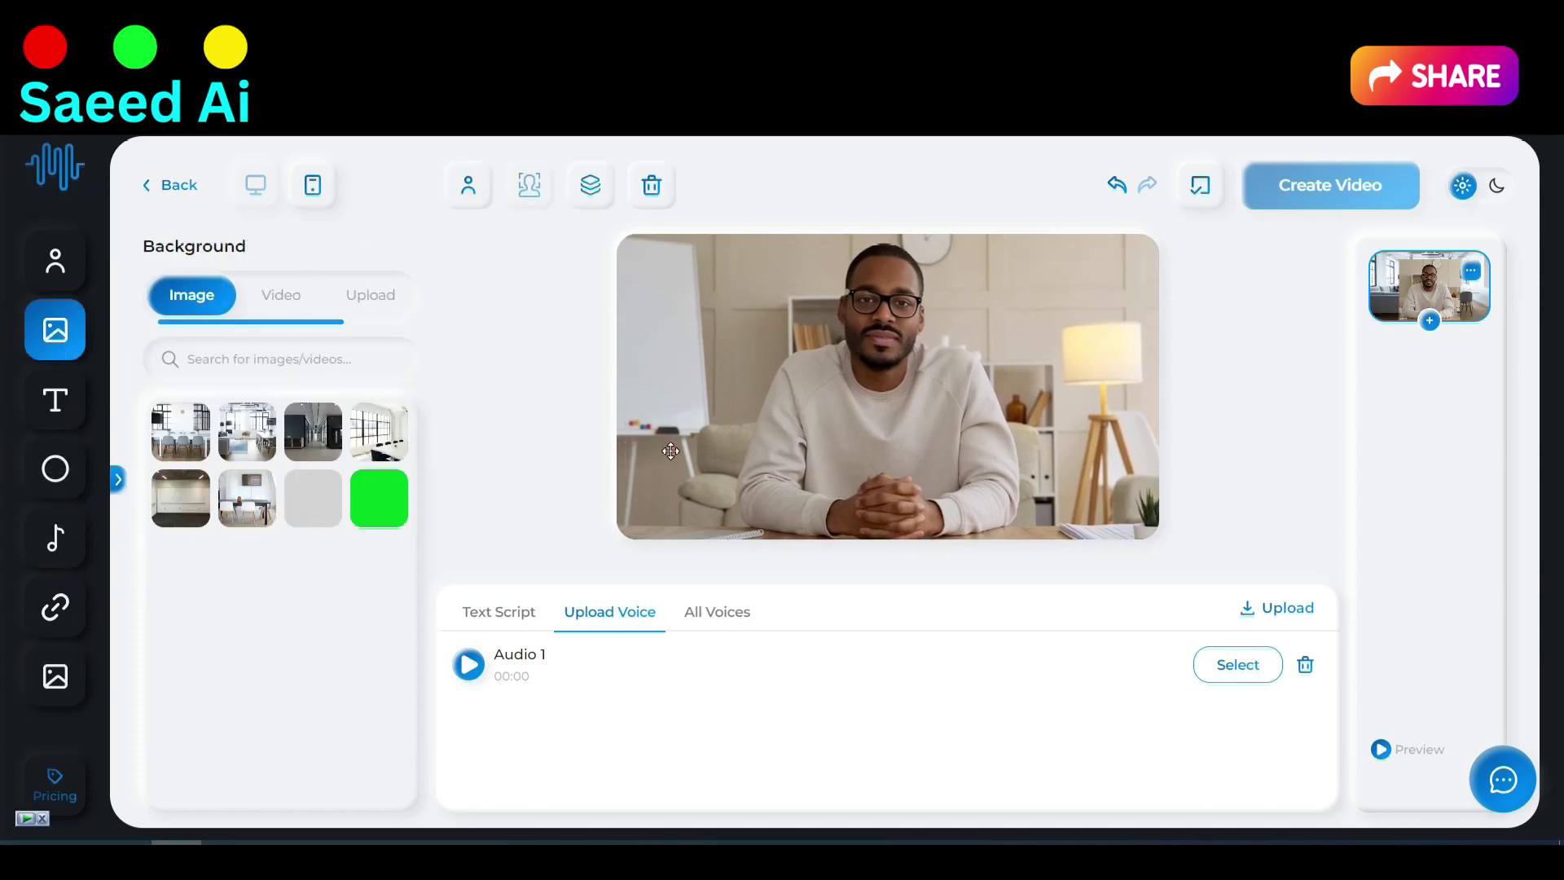
left_click(58, 537)
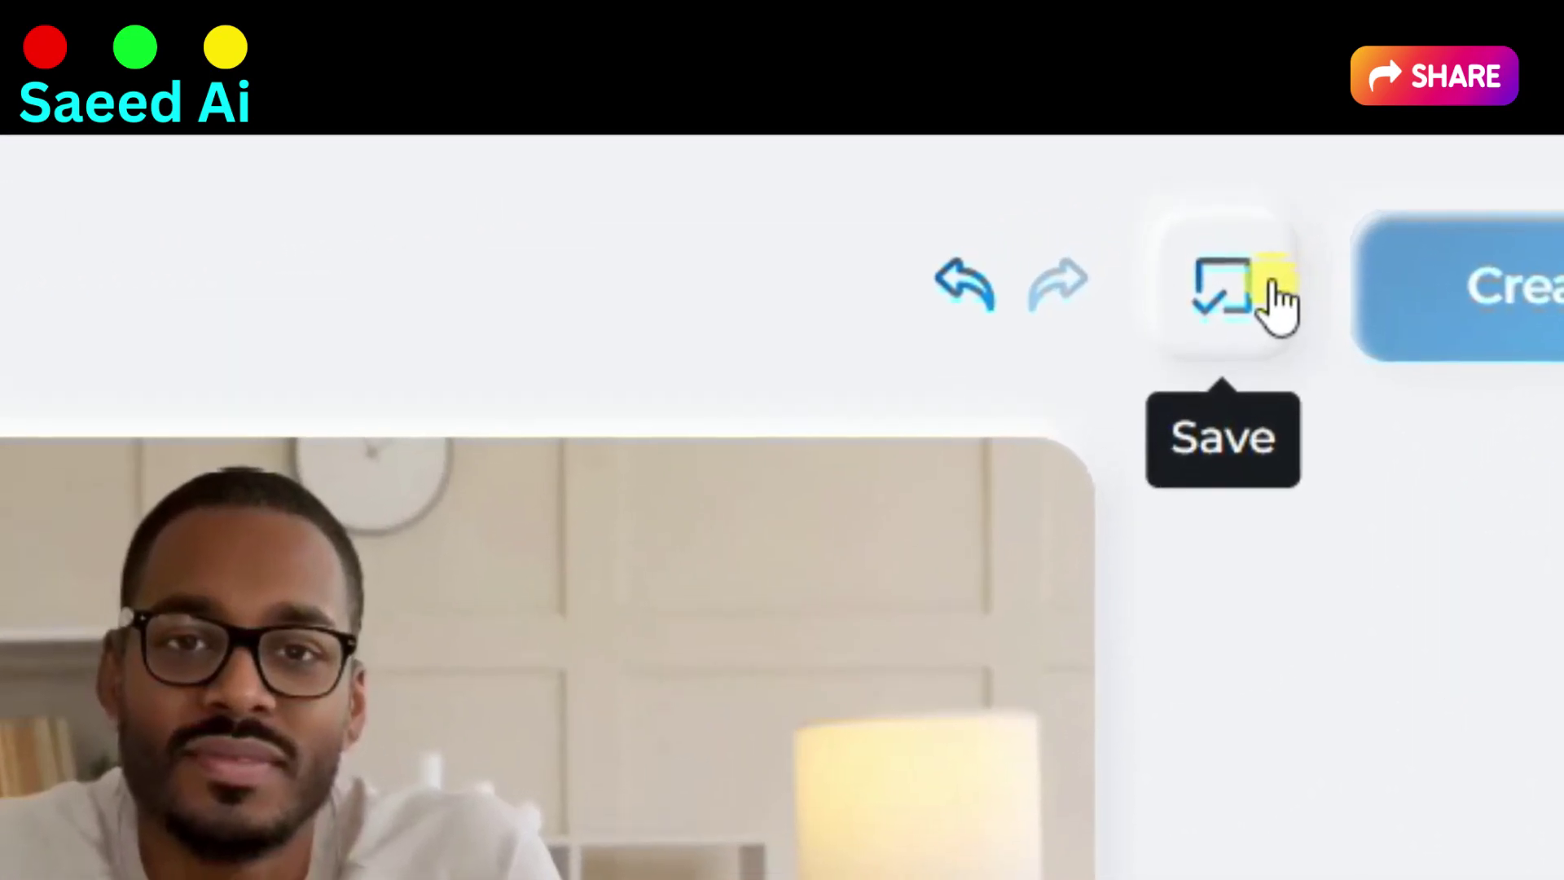
- Save the project and open the Generate Video dialog titled 'saeed ai video'
left_click(1255, 262)
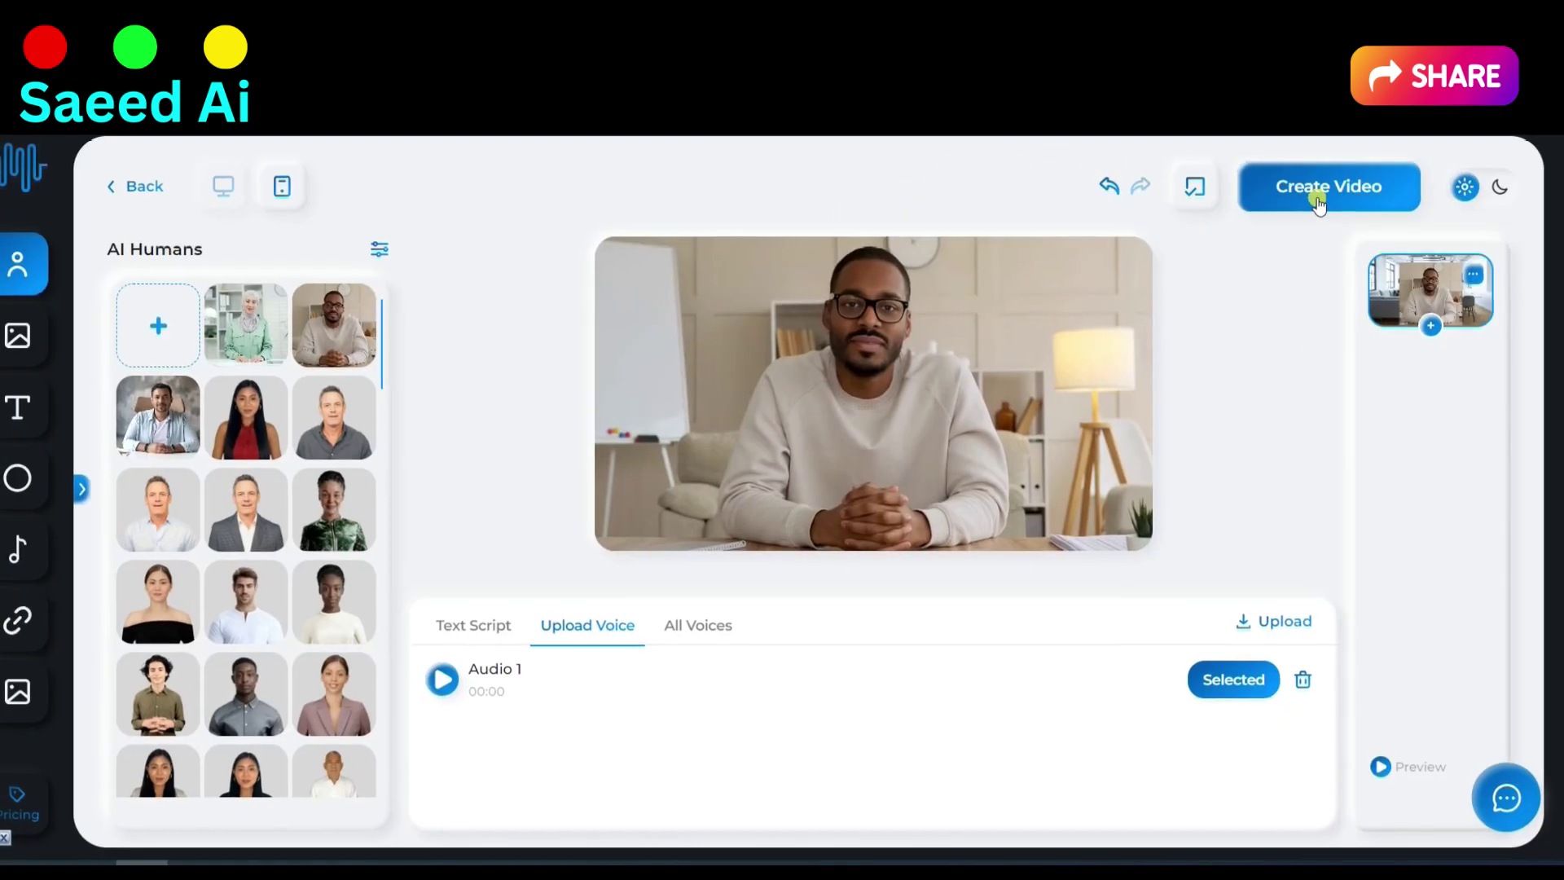
left_click(1345, 224)
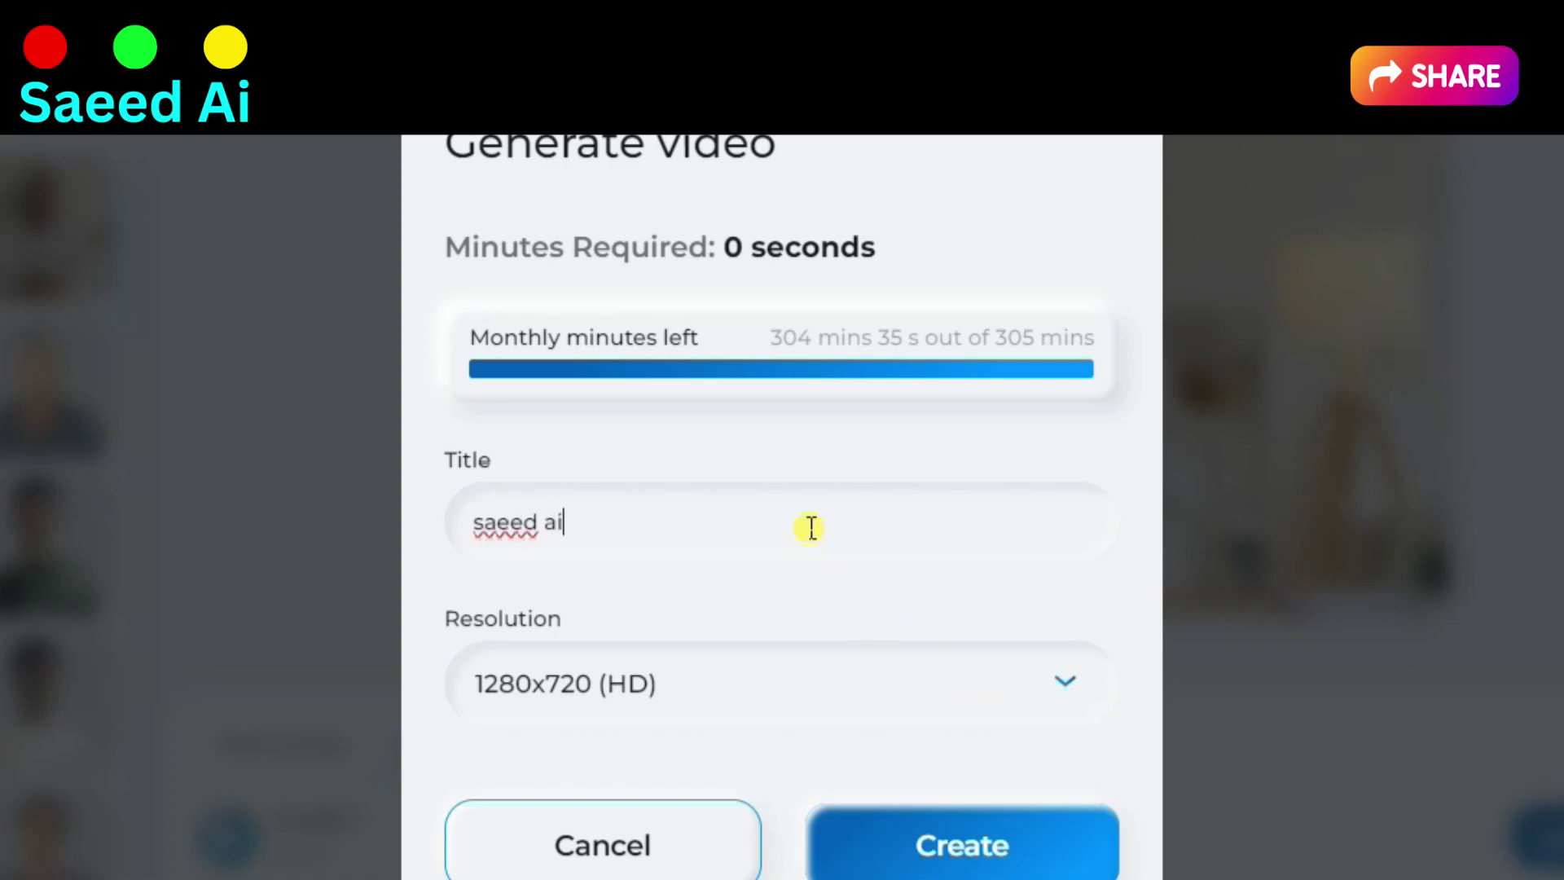
- Generate the video at 1920x1080 (Super HD) resolution
left_click(904, 707)
left_click(688, 847)
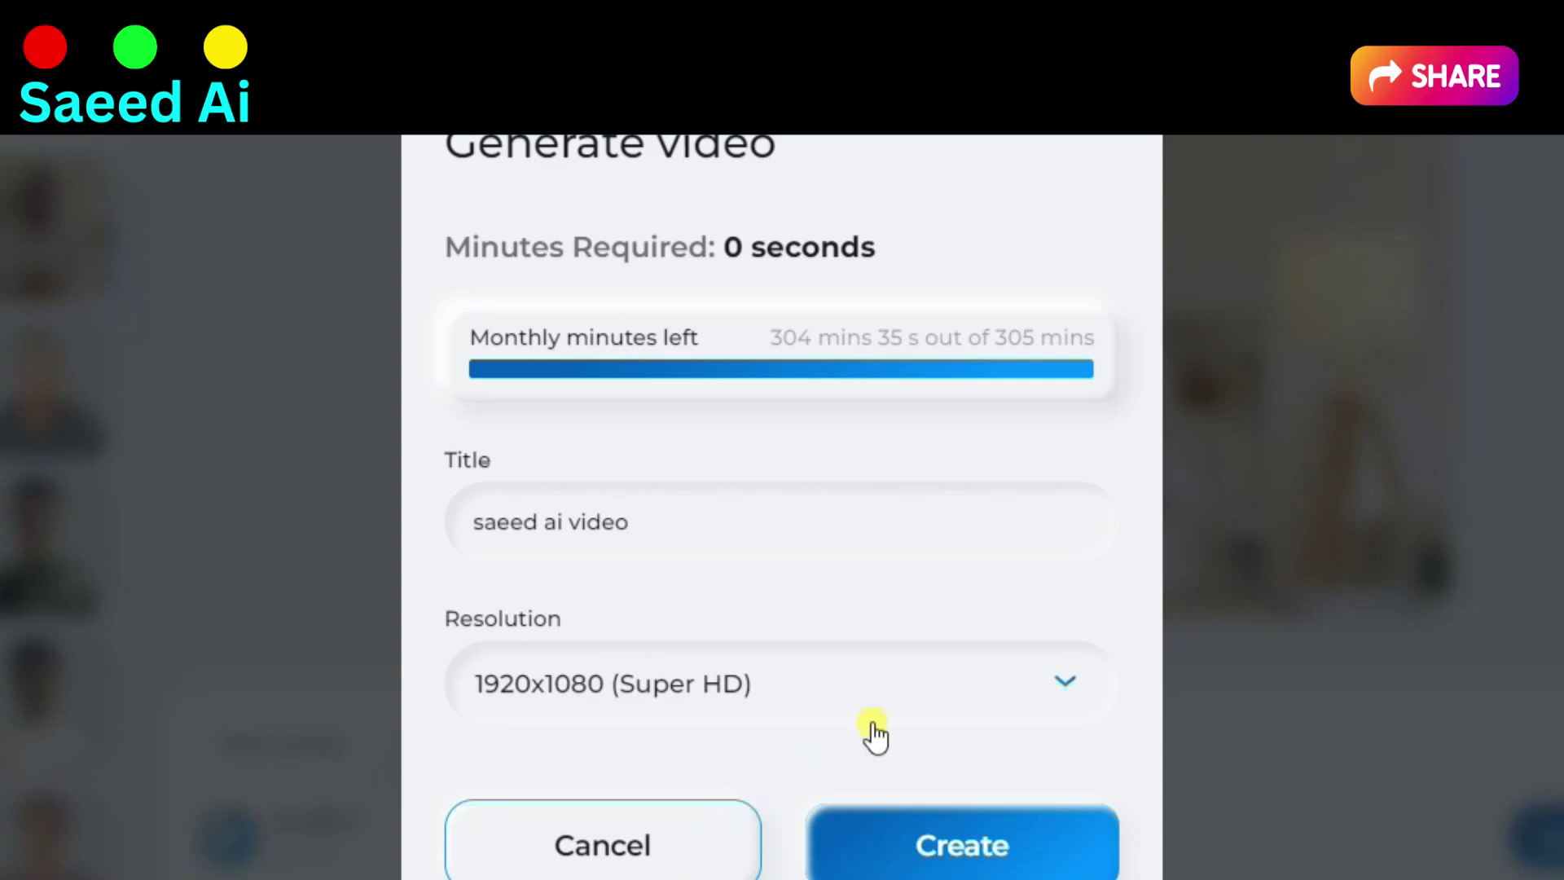
left_click(922, 847)
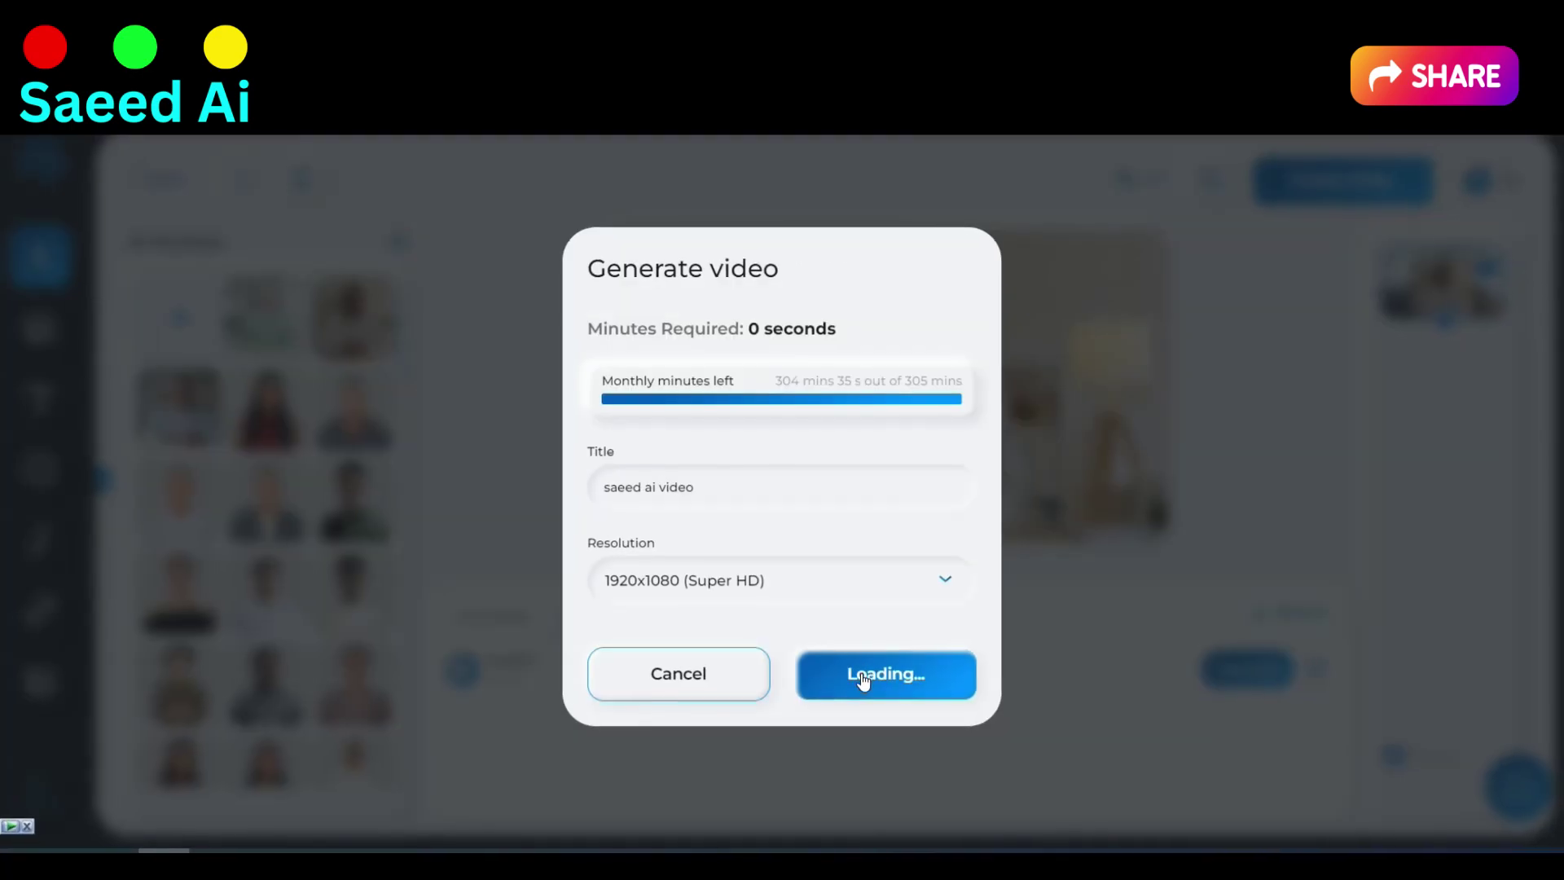